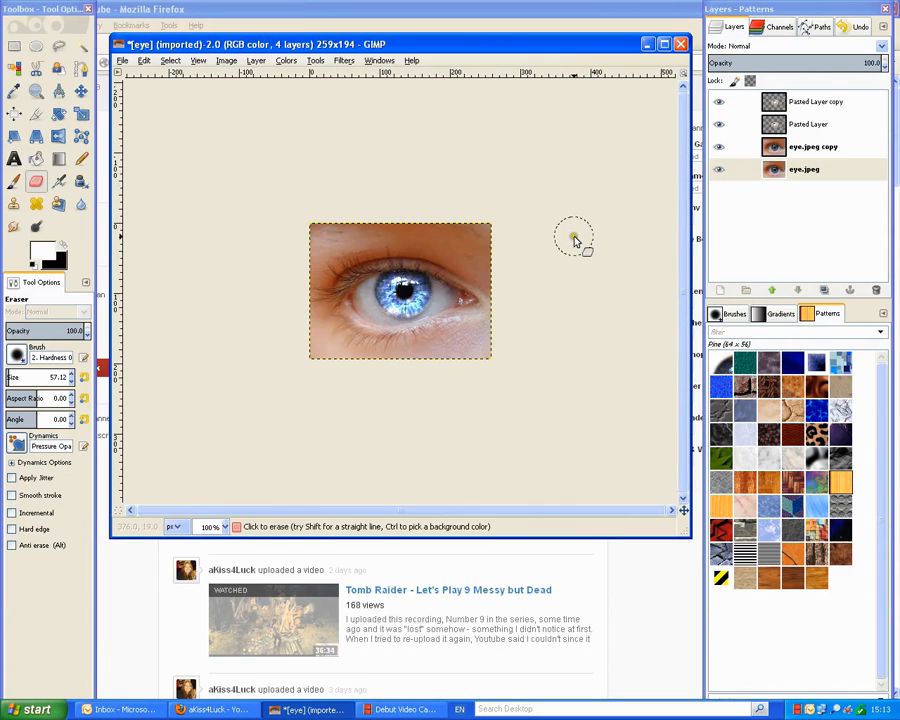
Add a transparent-fill layer named 'Layer' and drag it above the other four layers.
left_click(256, 61)
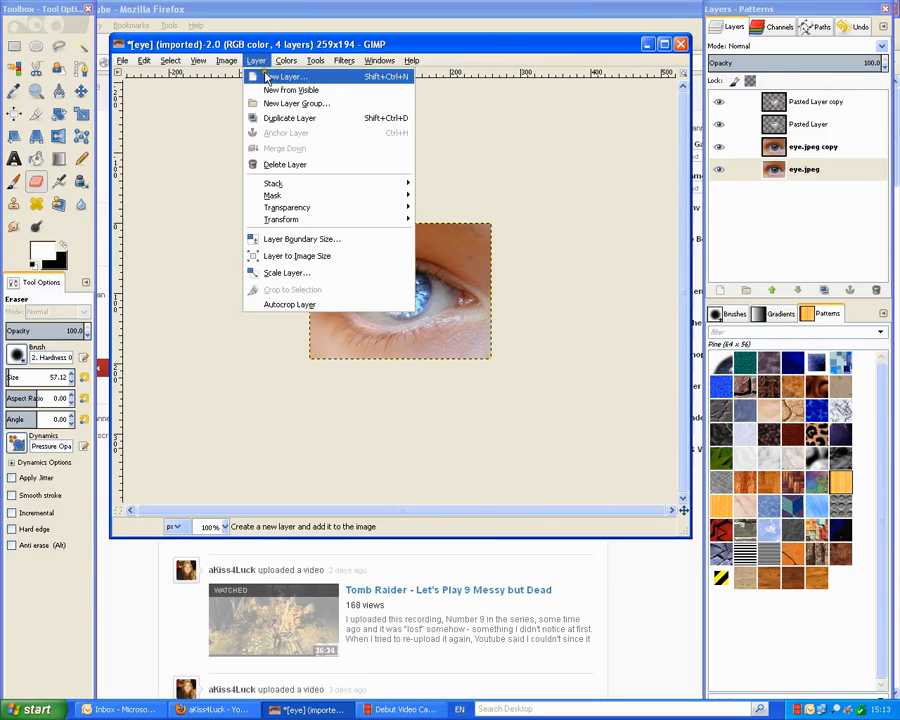
left_click(287, 79)
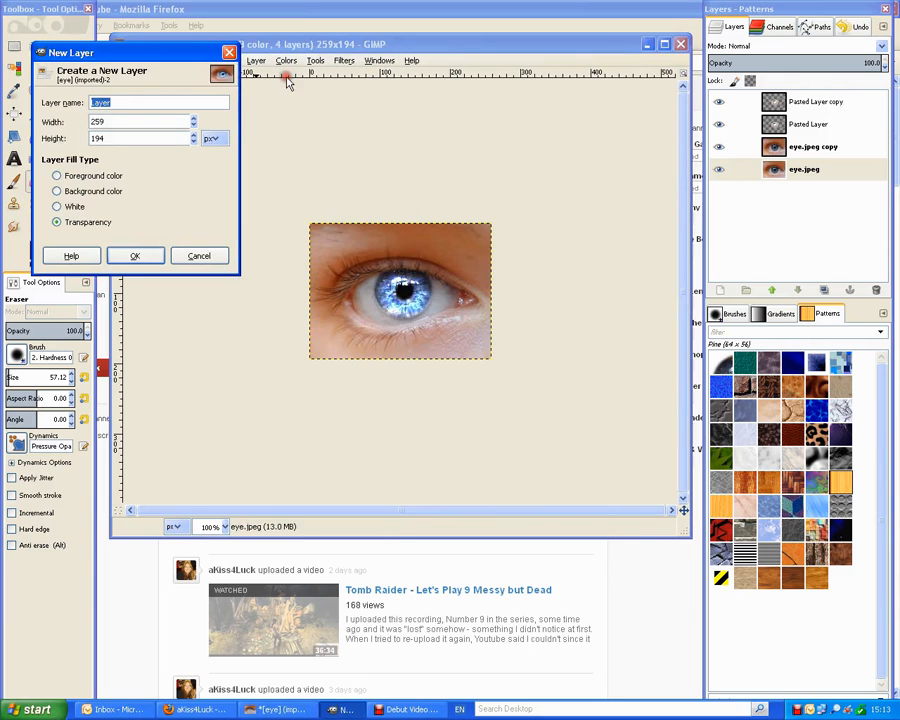
left_click(137, 256)
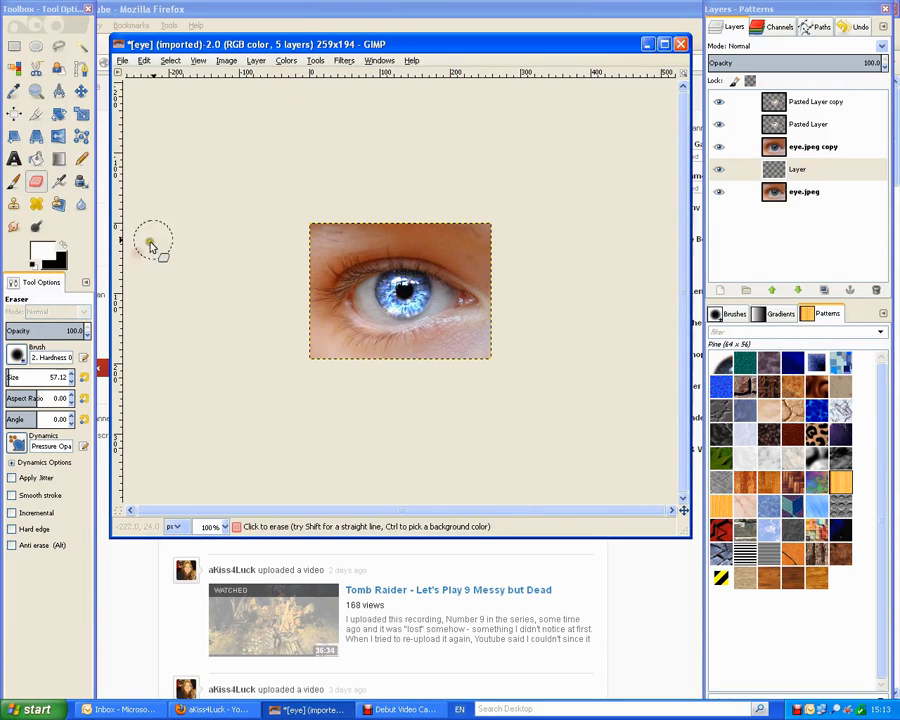
left_click(810, 172)
left_click_drag(810, 172, 813, 103)
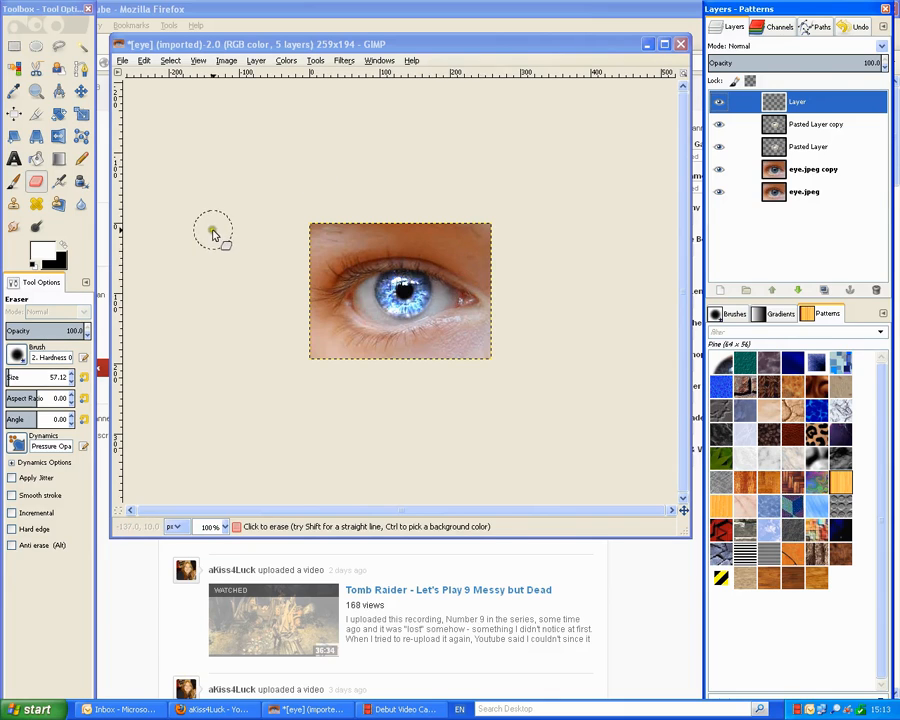
Switch to the Paintbrush at size 23.45 with a dark blue foreground colour.
left_click(14, 181)
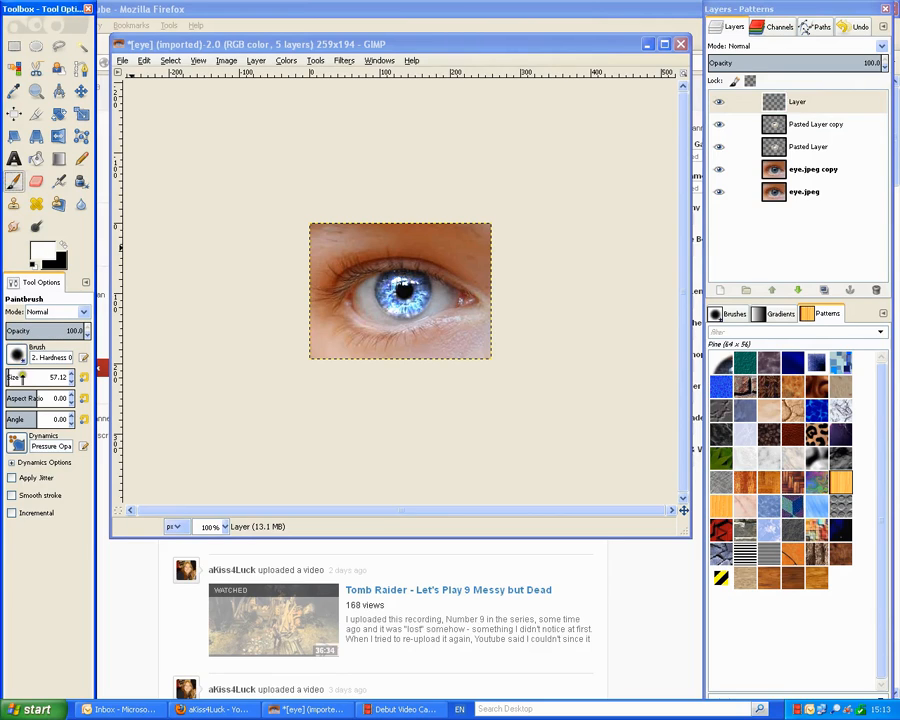
left_click_drag(29, 377, 11, 377)
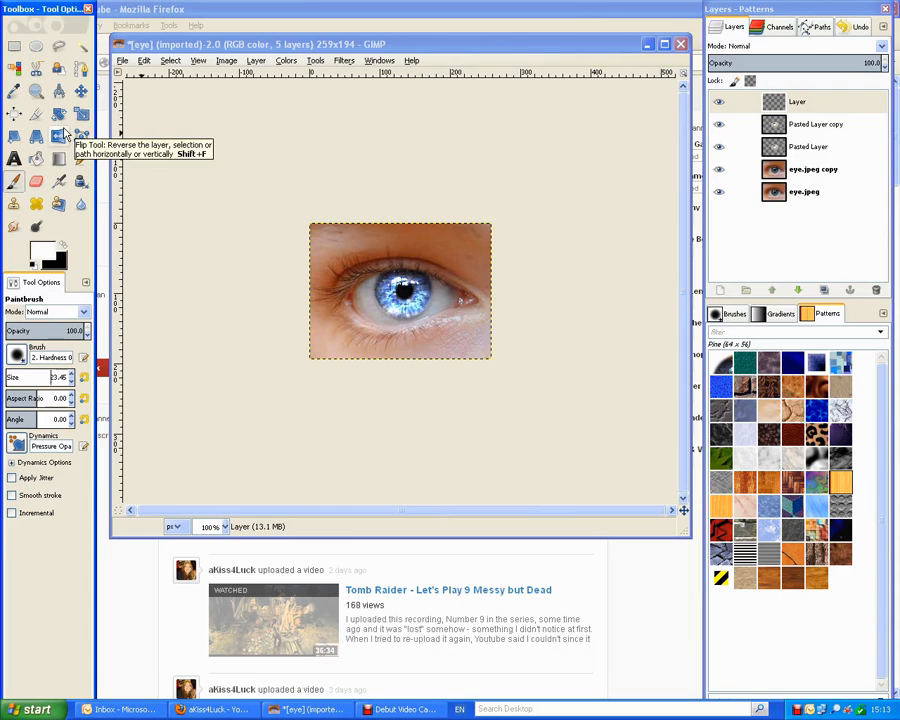
left_click(41, 252)
left_click(590, 431)
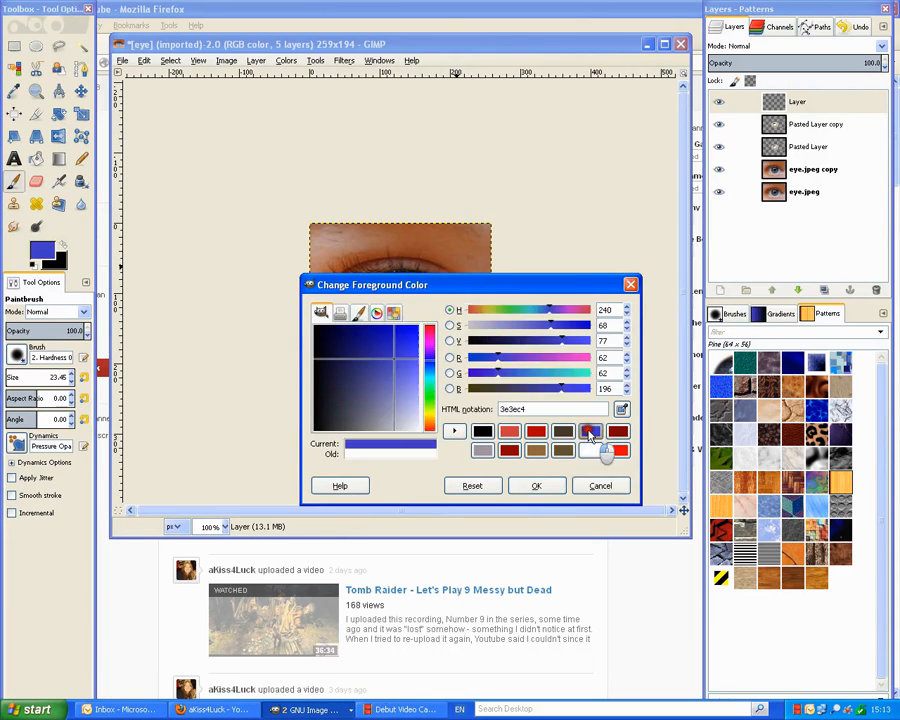
left_click_drag(395, 366, 374, 354)
left_click(530, 484)
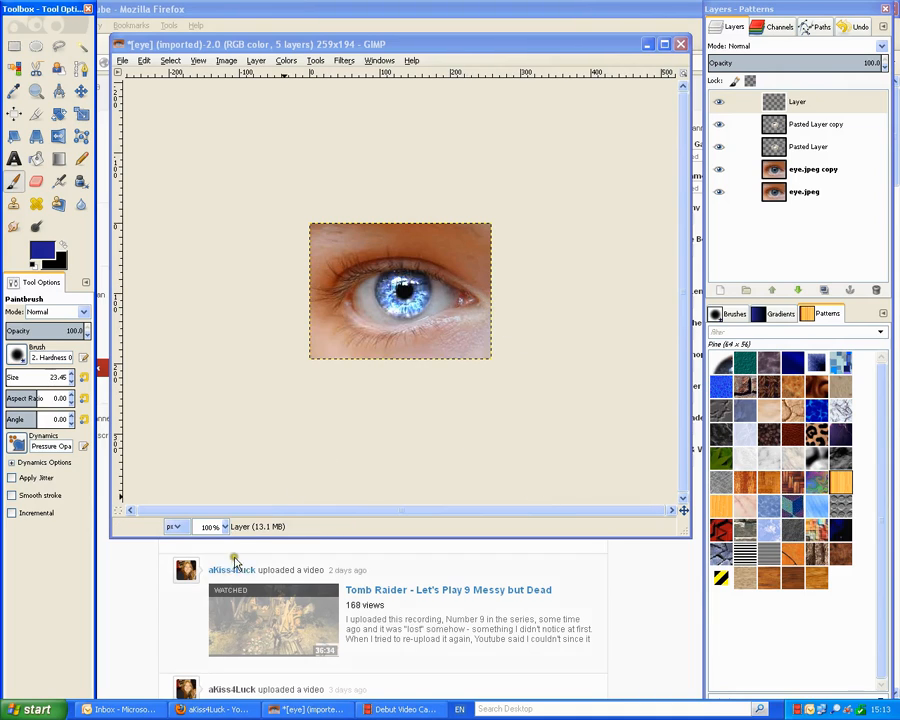
Zoom to 200% and paint a blue stroke along the upper eyelid from the outer corner.
left_click(226, 527)
left_click(222, 571)
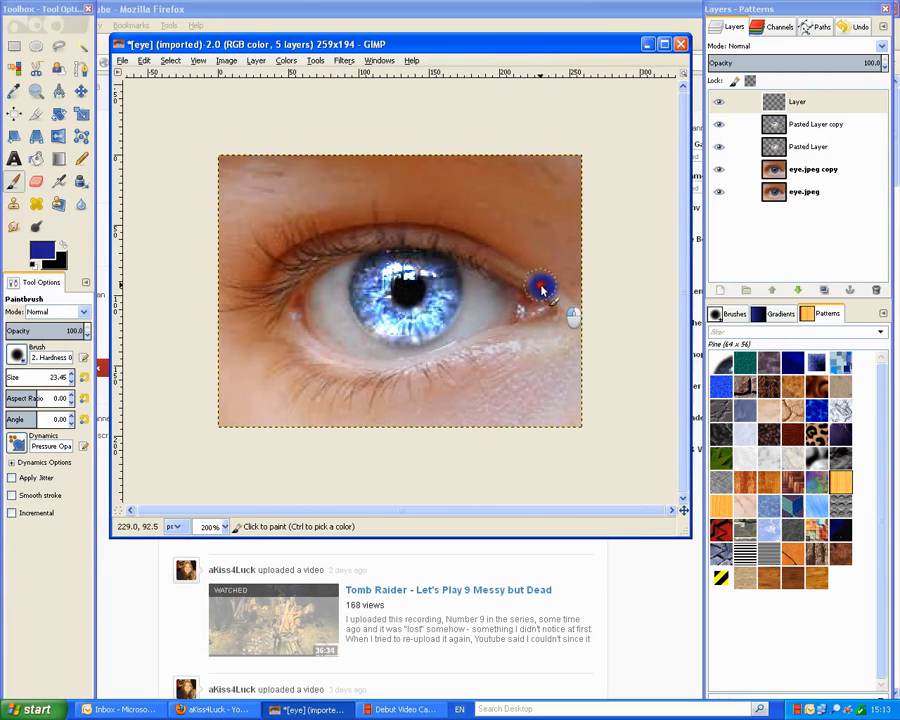
mouse_move(542, 290)
left_mouse_down()
mouse_move(473, 249)
mouse_move(392, 237)
mouse_move(324, 243)
mouse_move(262, 289)
left_mouse_up()
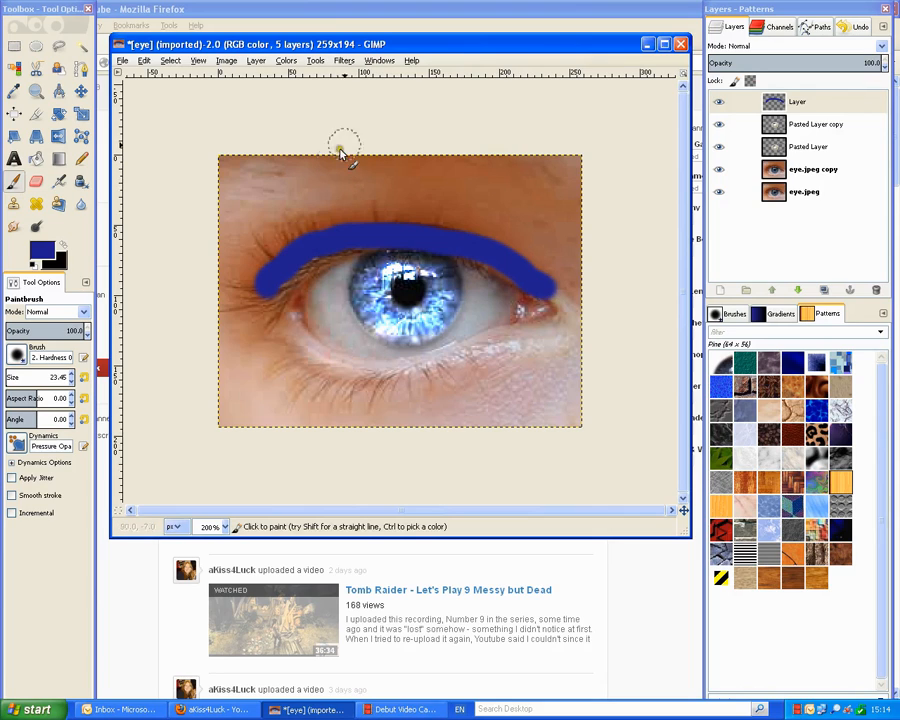
Bring up the Filters > Blur submenu to soften the blue eyelid band.
left_click(343, 61)
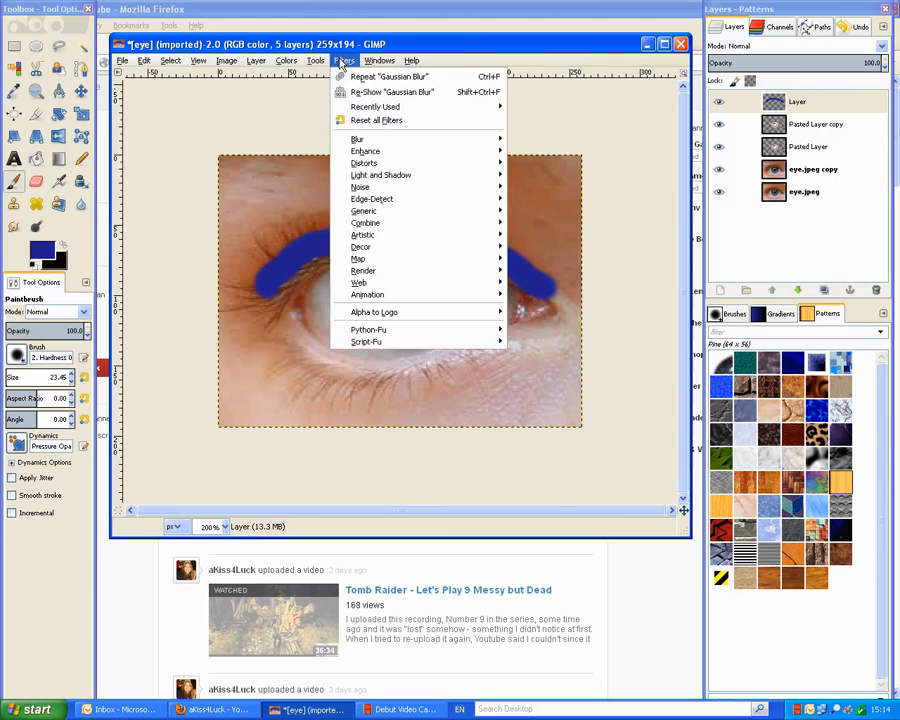
mouse_move(377, 143)
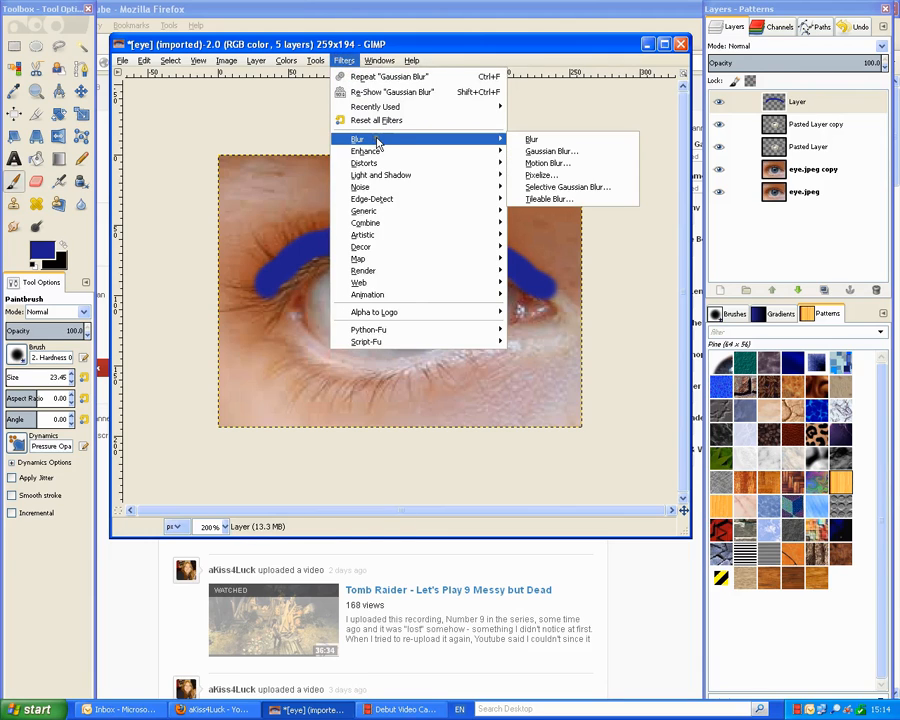
Apply a Gaussian Blur with radius 20 to the blue eyelid stroke.
left_click(566, 152)
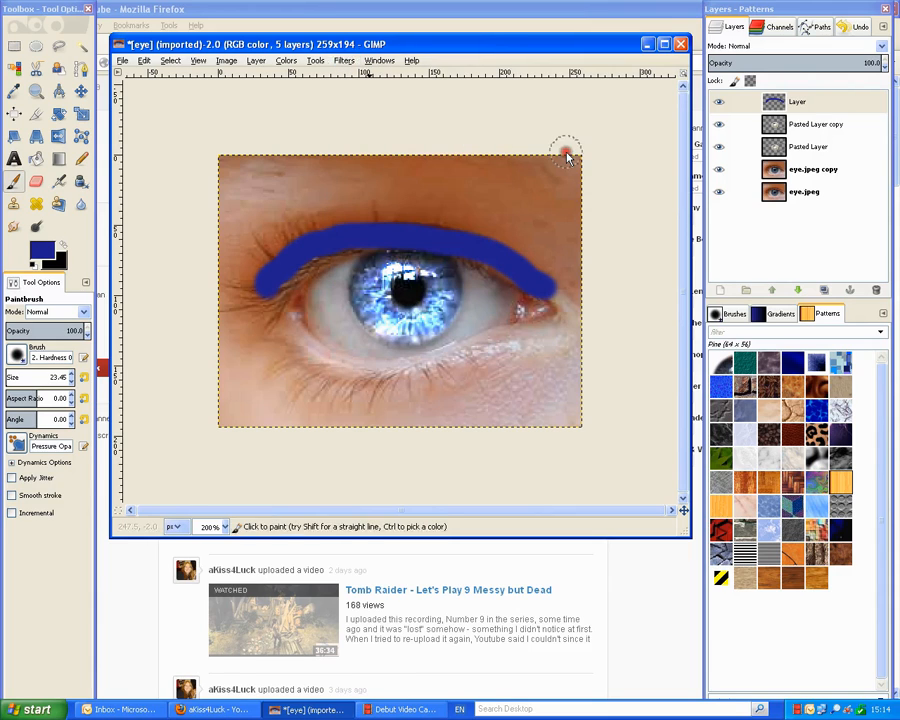
left_click(147, 292)
left_click(147, 292)
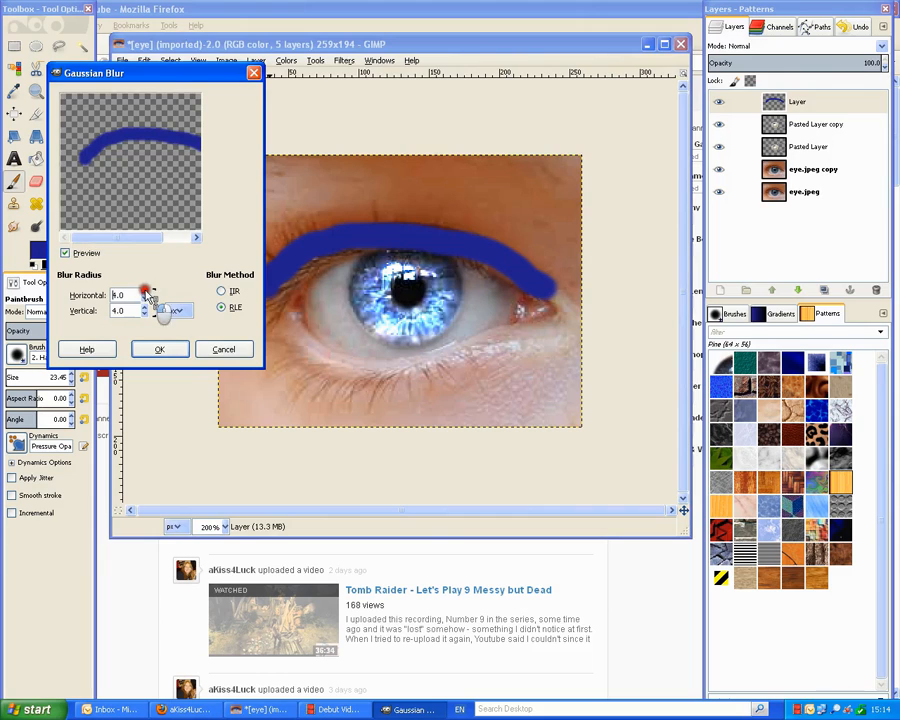
left_click(147, 292)
left_click(147, 292)
left_click(147, 292)
left_click(147, 292)
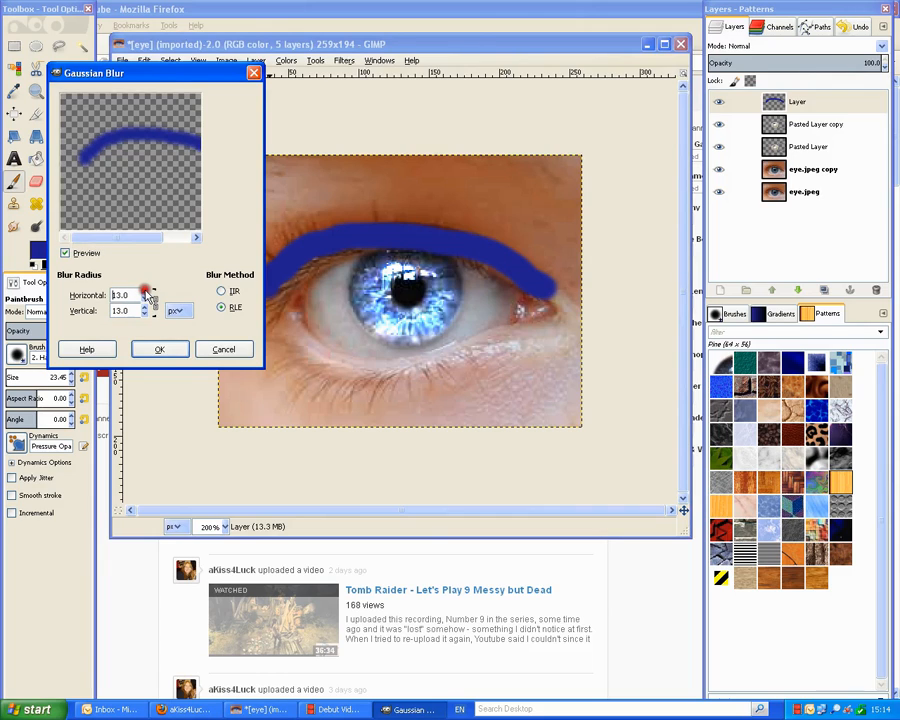
left_click(147, 292)
left_click(147, 292)
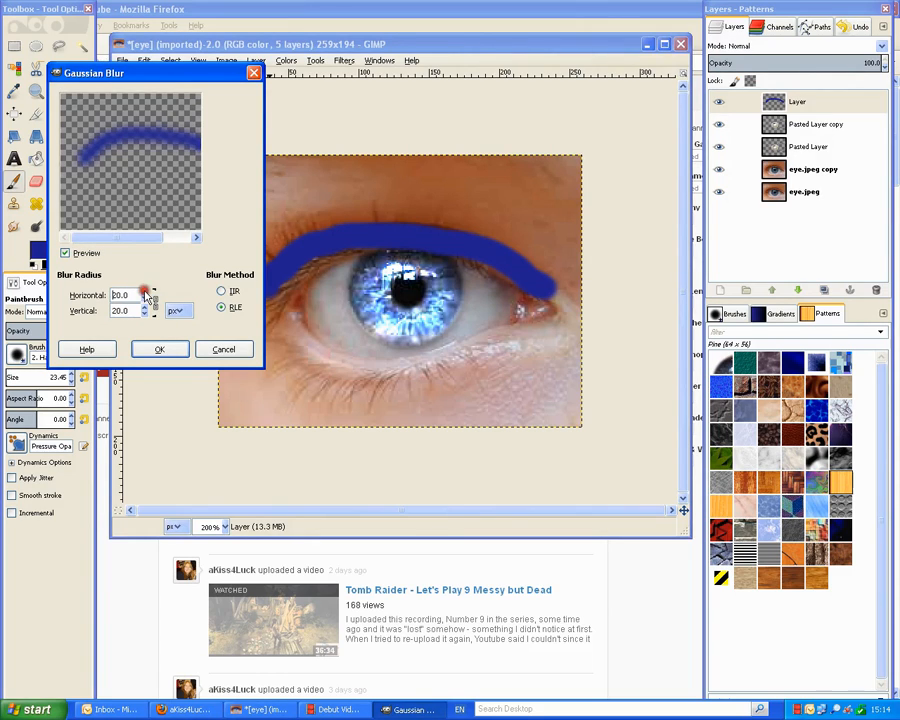
left_click(162, 348)
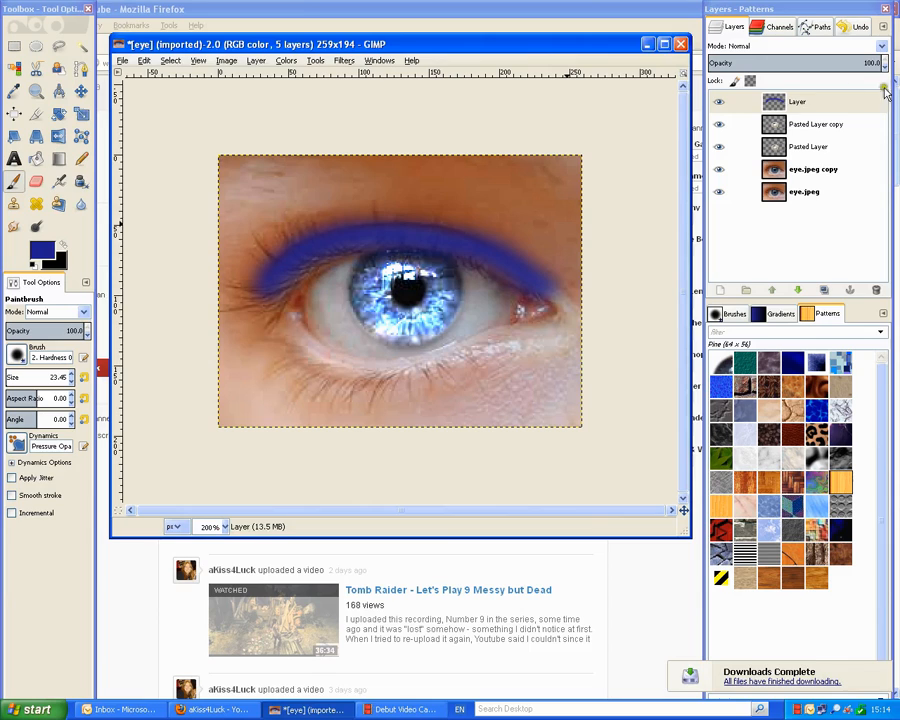
Set the blue paint layer's blend mode to Overlay, after briefly trying Multiply.
left_click(820, 106)
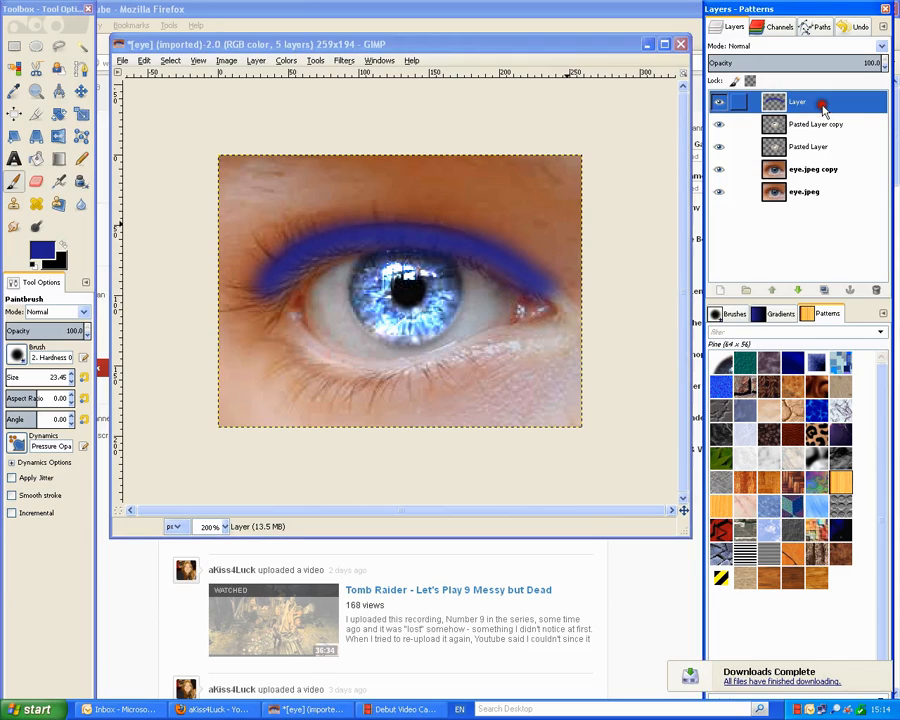
left_click(881, 47)
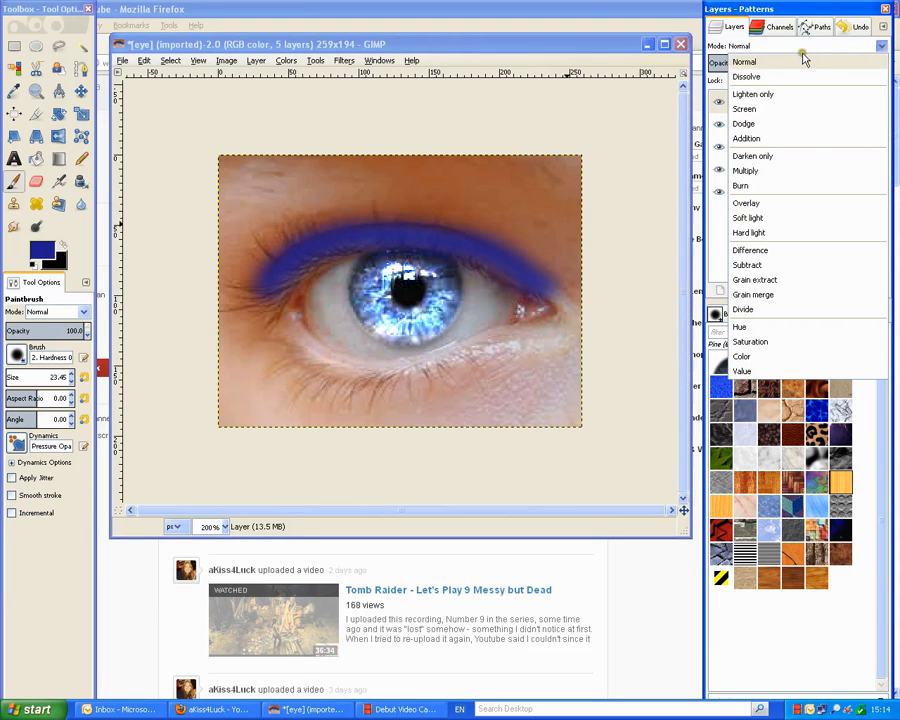
left_click(787, 206)
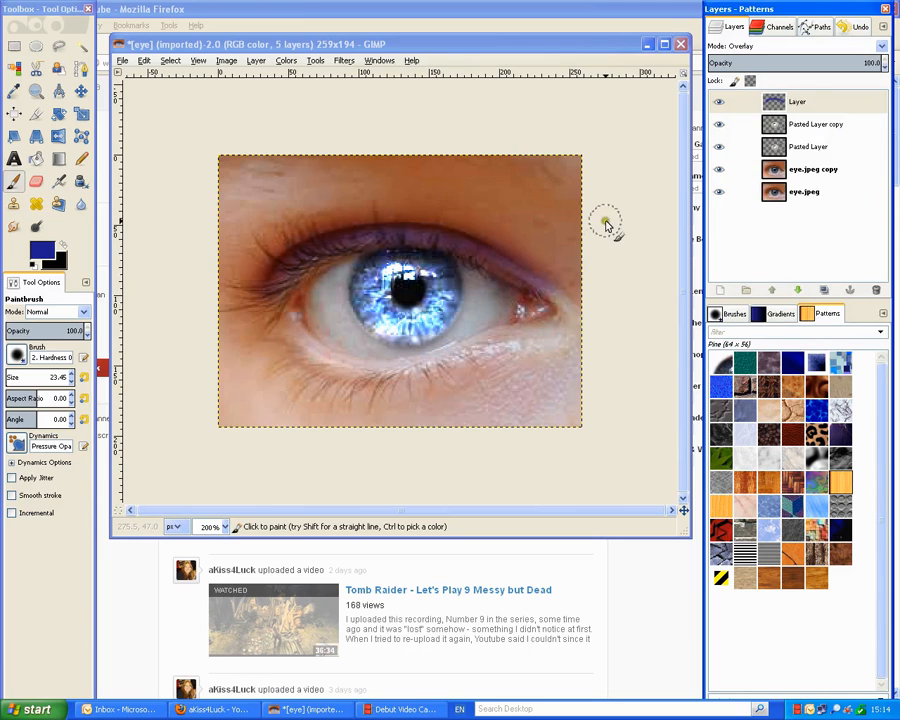
left_click(884, 47)
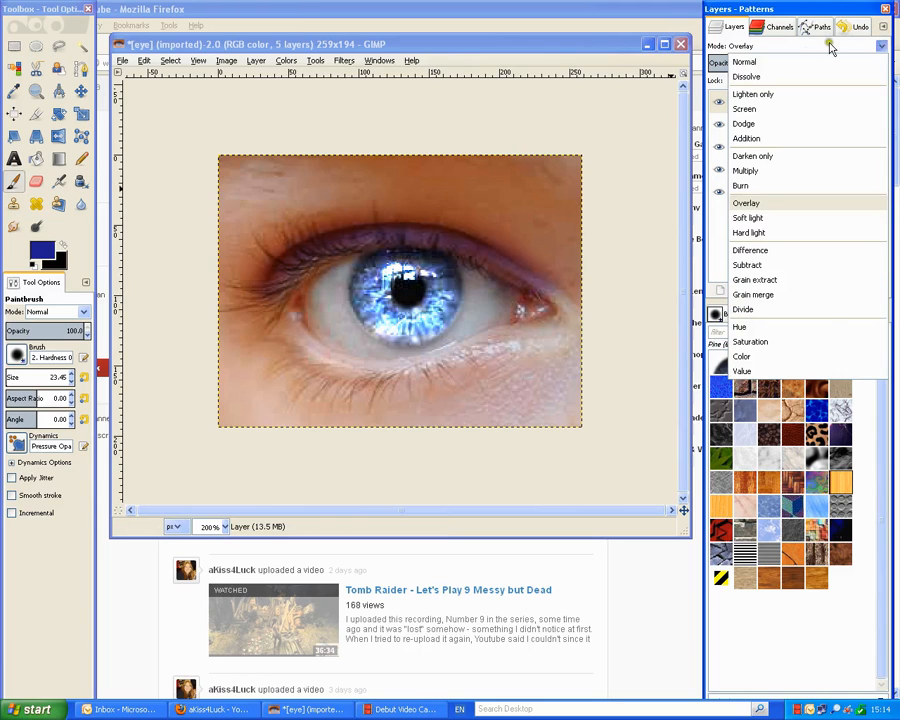
left_click(781, 172)
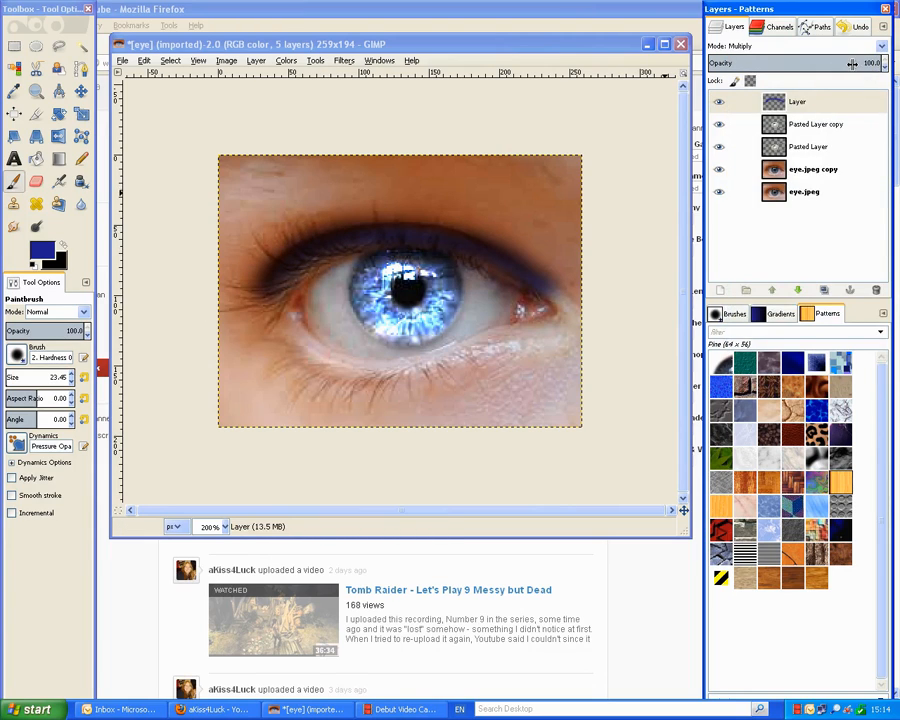
left_click_drag(852, 62, 898, 66)
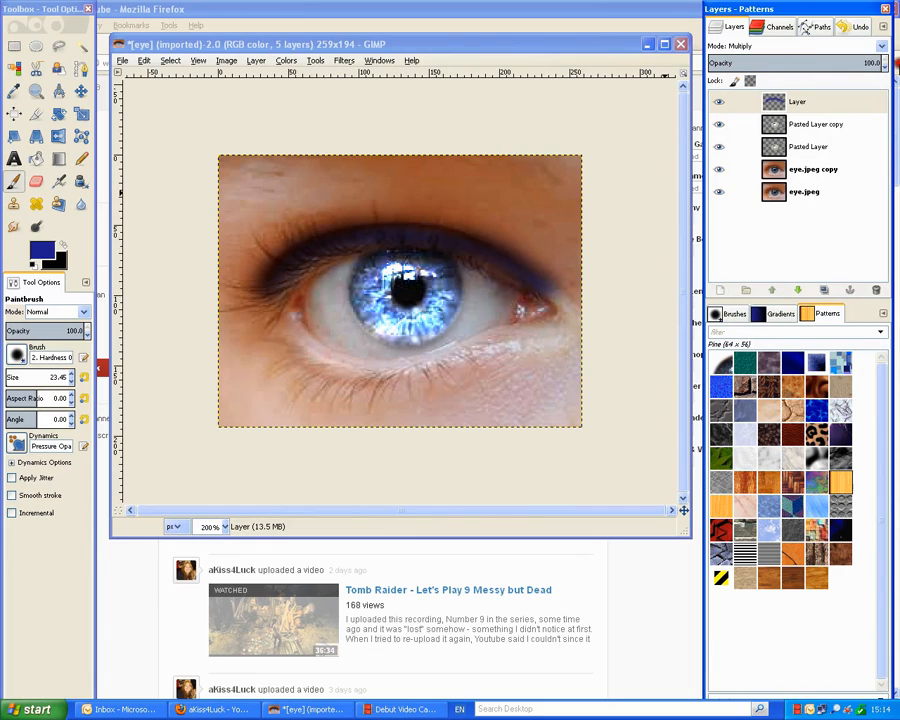
left_click(879, 46)
left_click(793, 204)
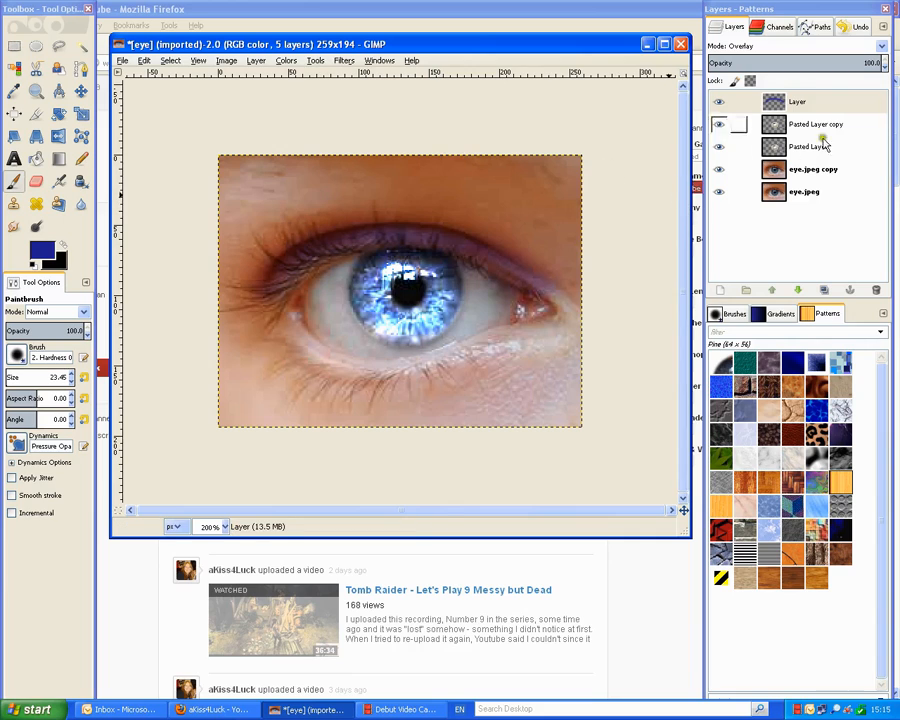
Add a new transparent layer and rename the blue layer to 'Eyelid makeup'.
left_click(258, 62)
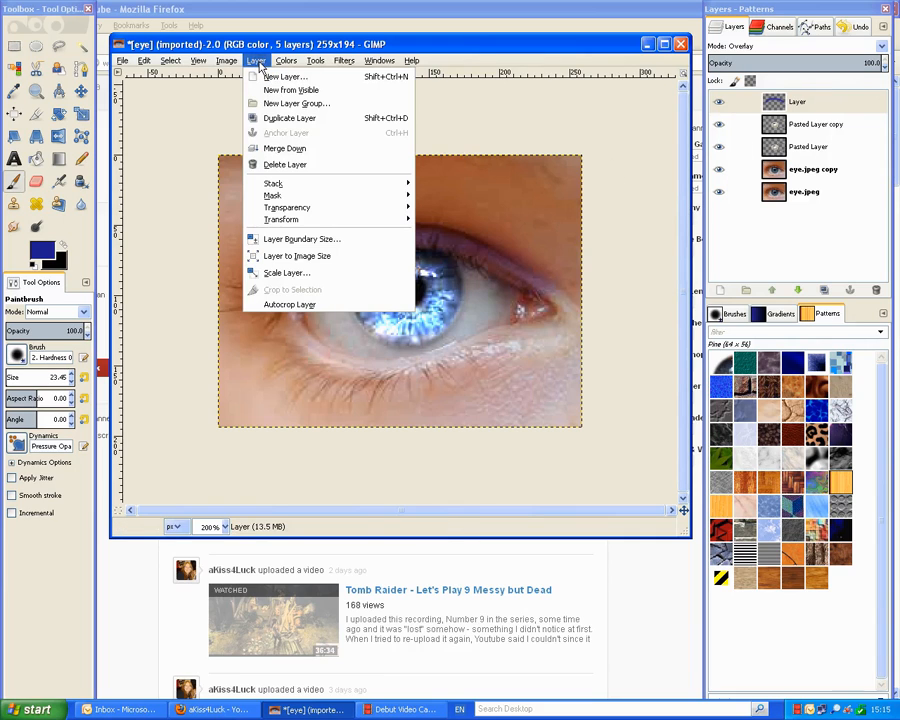
left_click(268, 78)
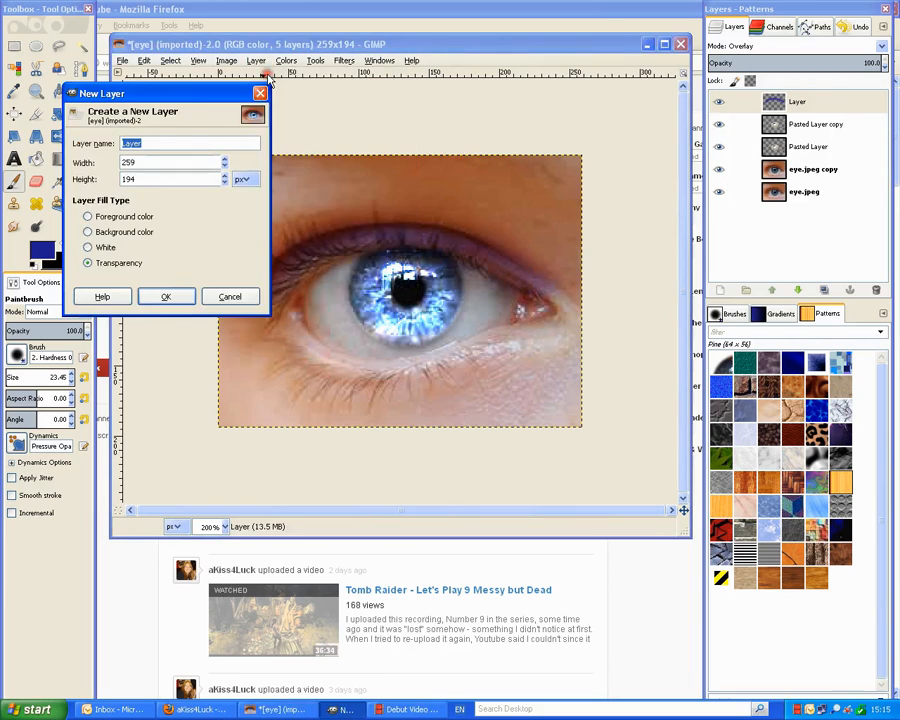
left_click(166, 293)
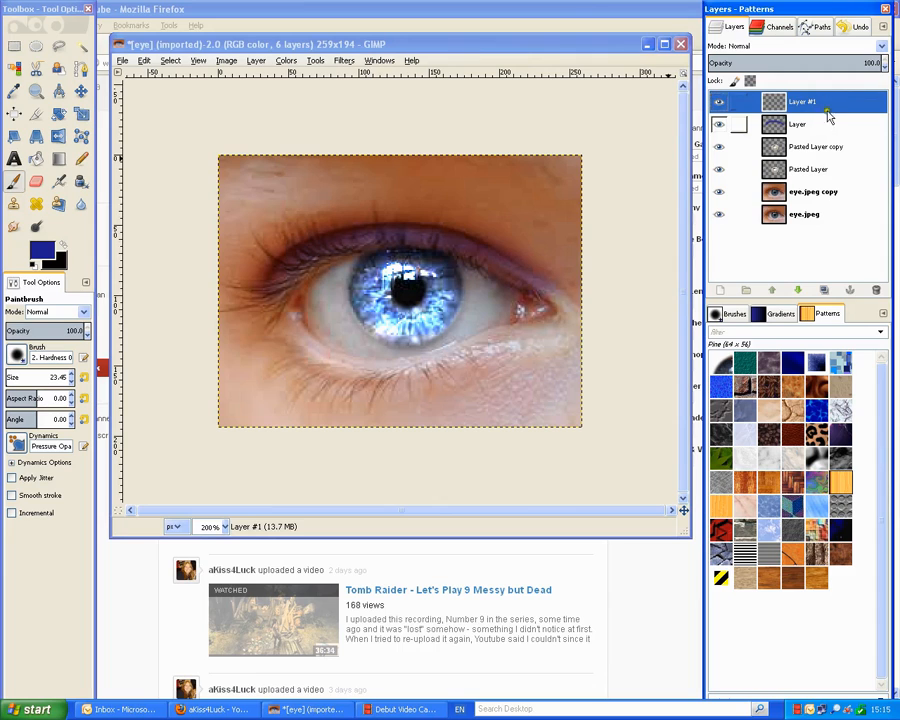
left_click(806, 130)
right_click(812, 138)
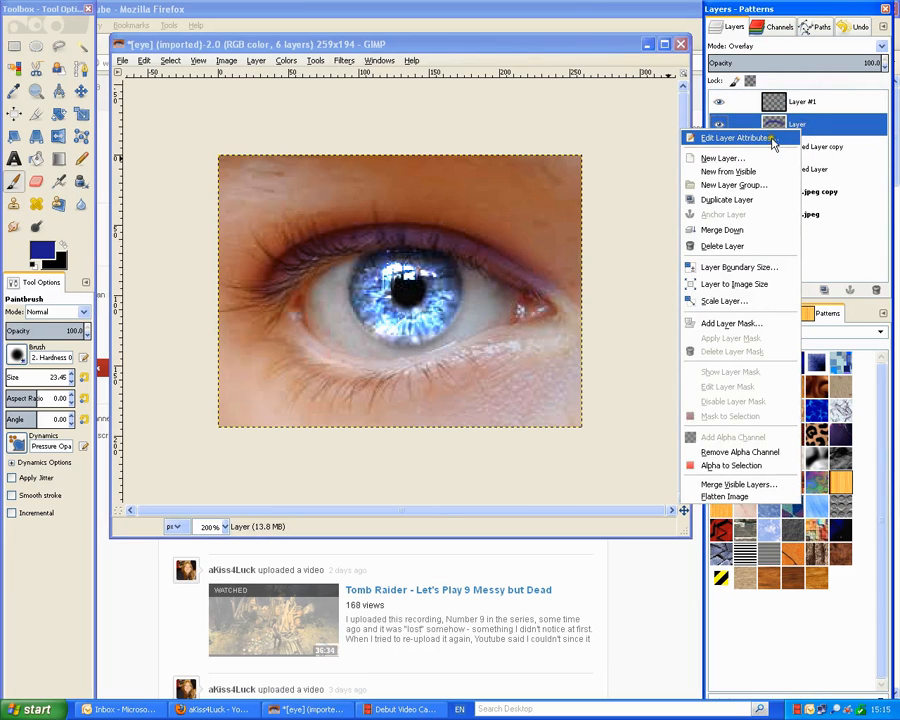
left_click(772, 140)
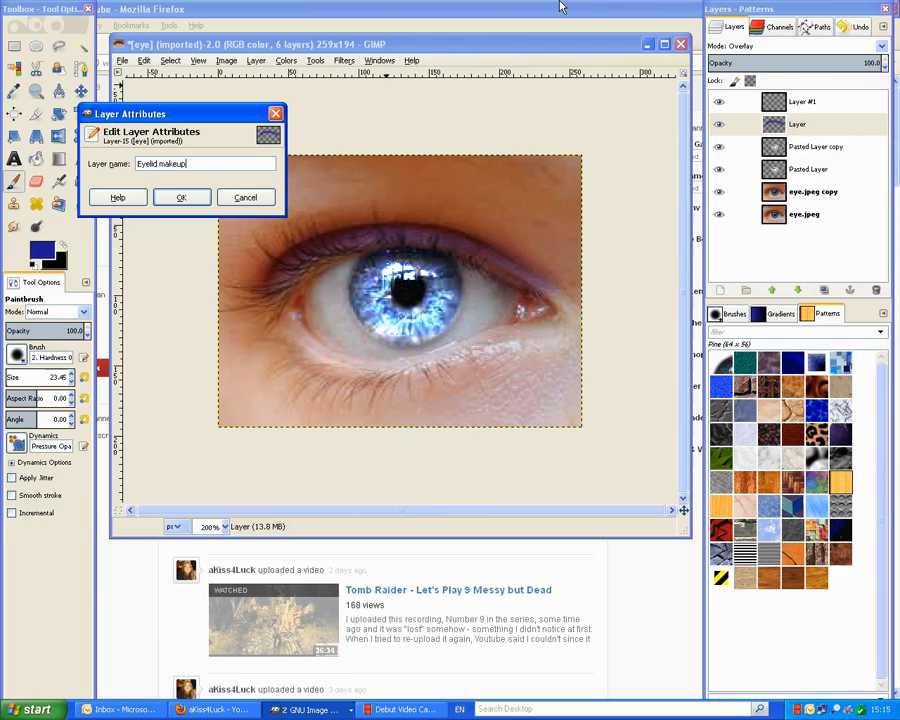
left_click(181, 197)
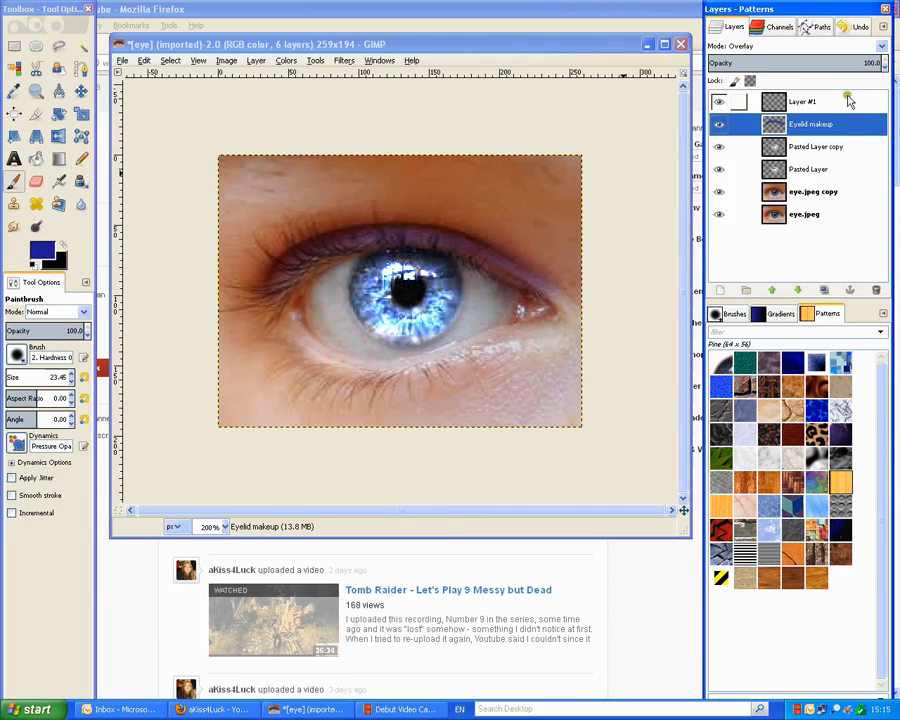
Rename Layer #1 to 'Eye Shadow makeup'.
left_click(842, 100)
right_click(834, 97)
left_click(803, 110)
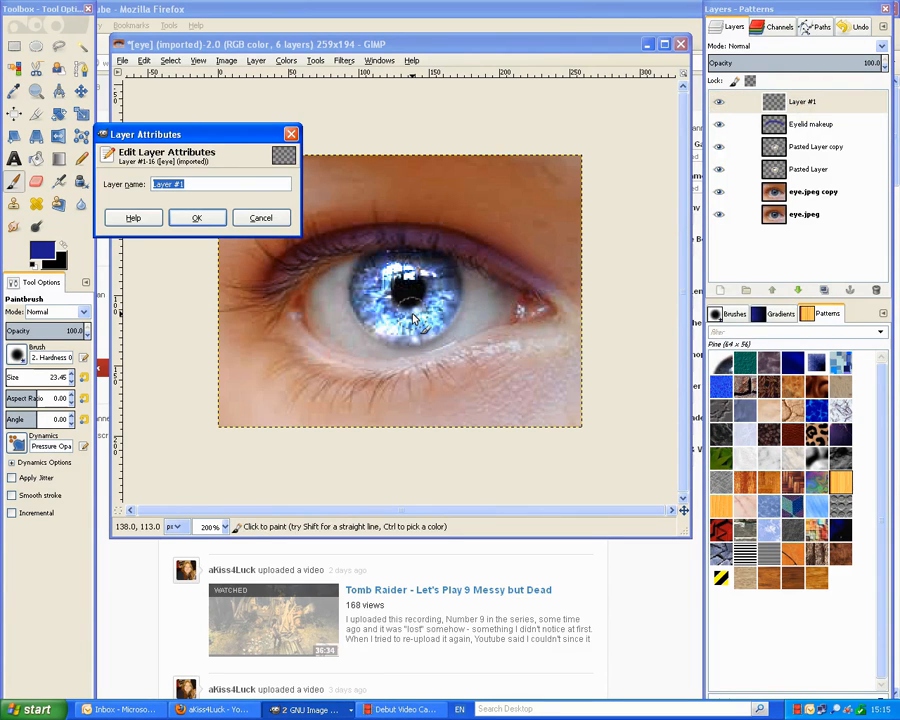
type("Eye Shadow makeup")
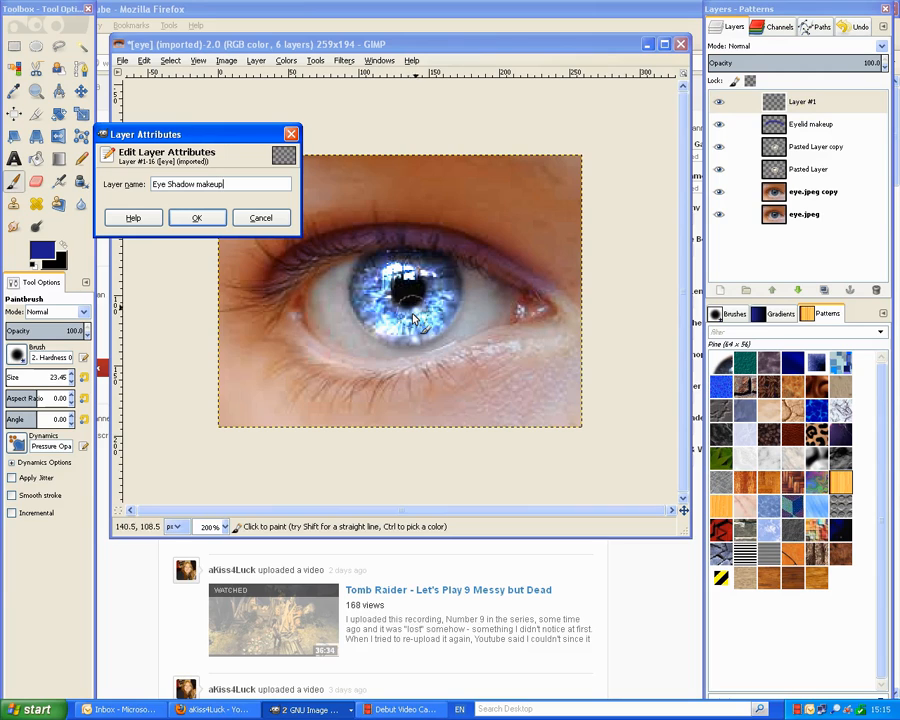
left_click(210, 217)
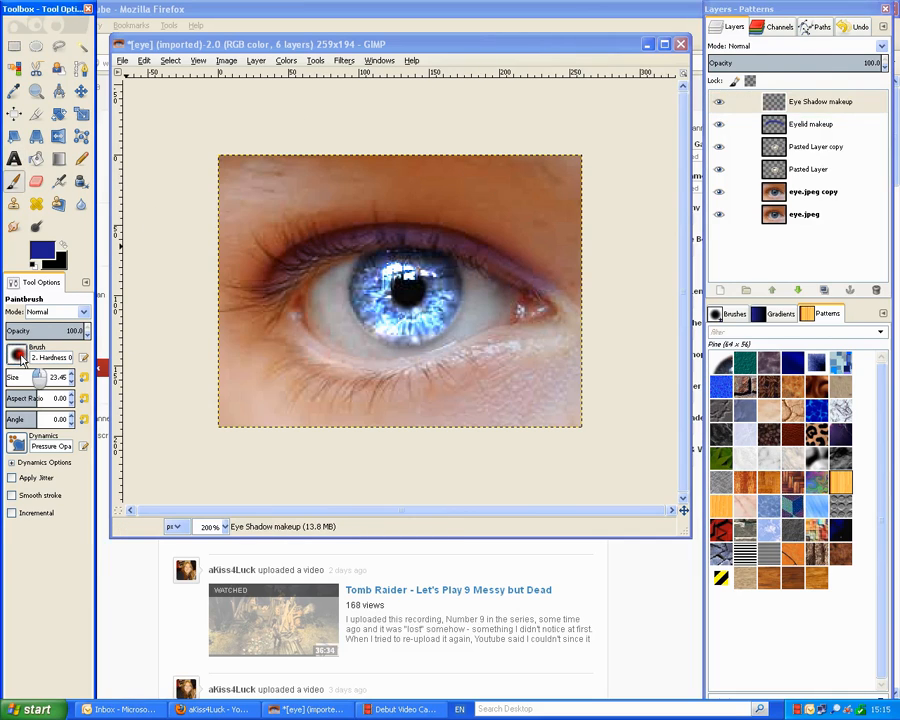
left_click(18, 355)
Enlarge the paintbrush to about 68 and set the foreground colour to dark red 9a2b2b.
left_click(13, 356)
mouse_move(14, 378)
left_mouse_down()
mouse_move(25, 392)
mouse_move(9, 375)
left_mouse_up()
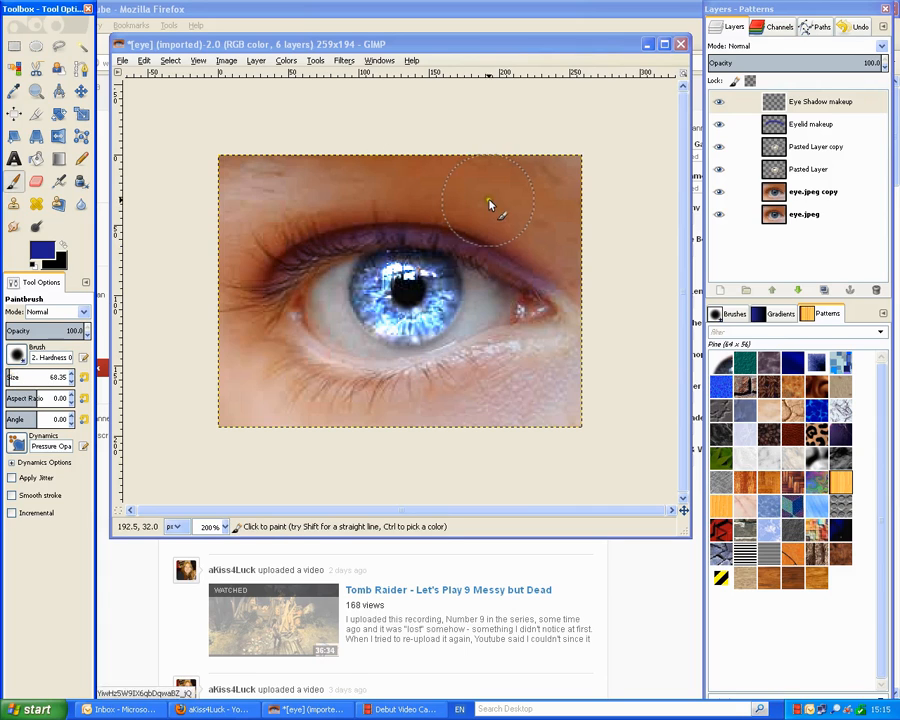
left_click(55, 250)
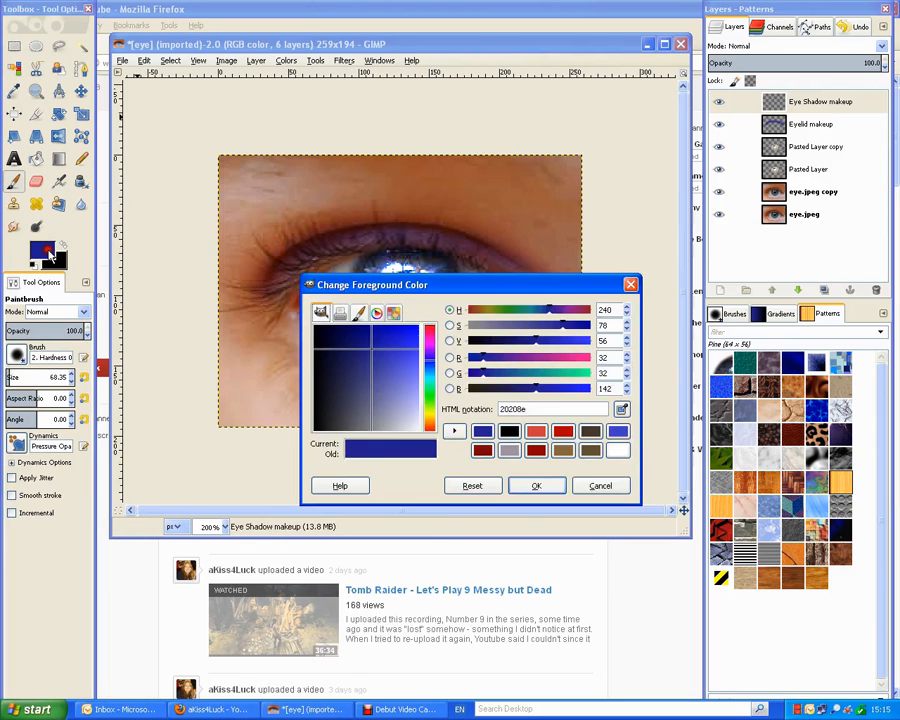
left_click(565, 432)
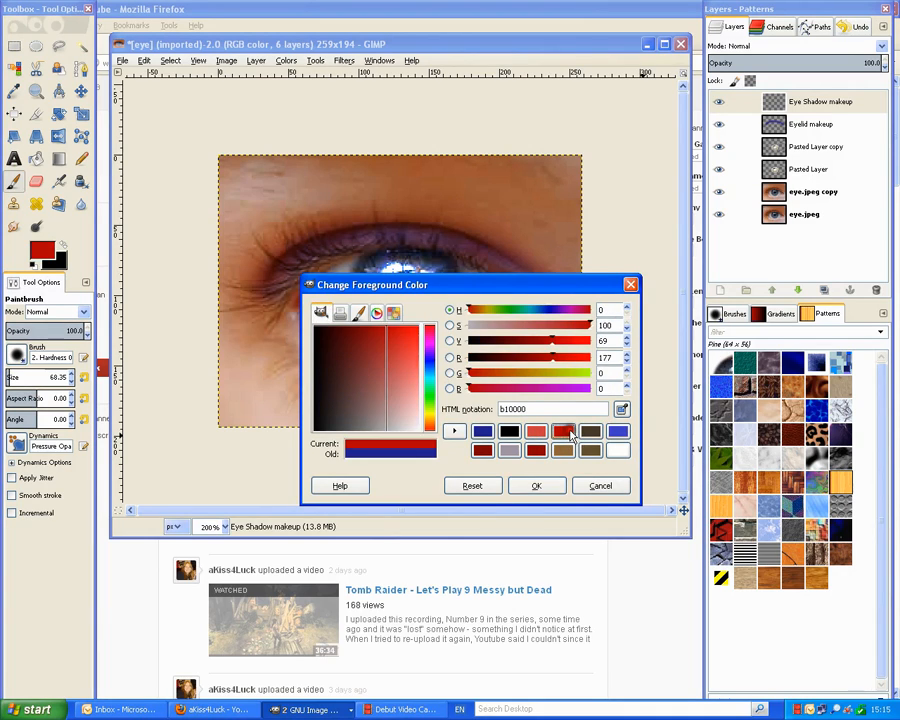
left_click(385, 345)
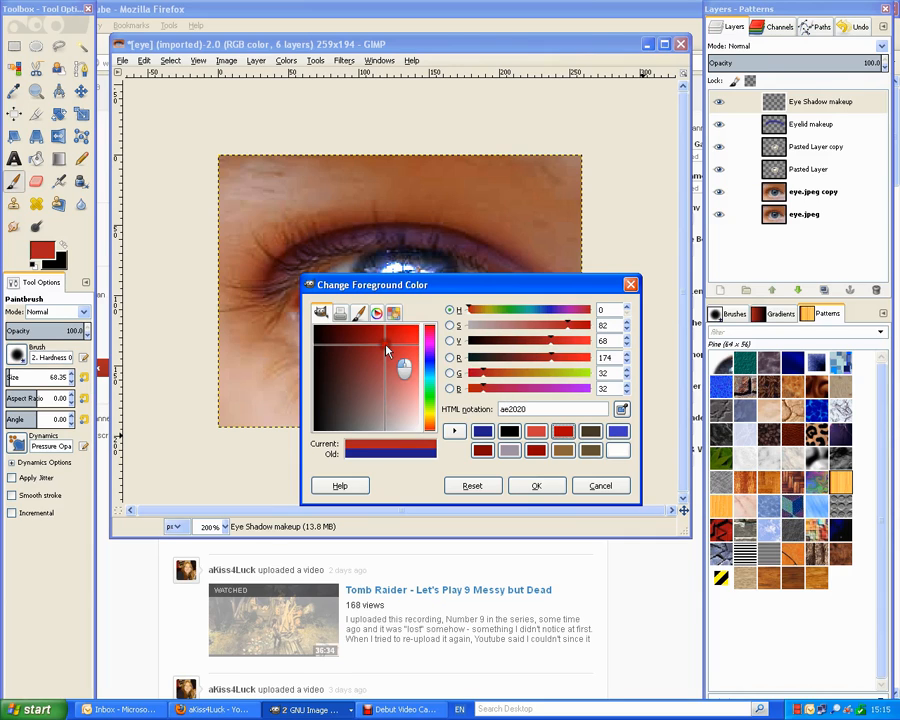
mouse_move(386, 349)
left_mouse_down()
mouse_move(414, 344)
mouse_move(372, 350)
mouse_move(372, 371)
mouse_move(380, 360)
left_mouse_up()
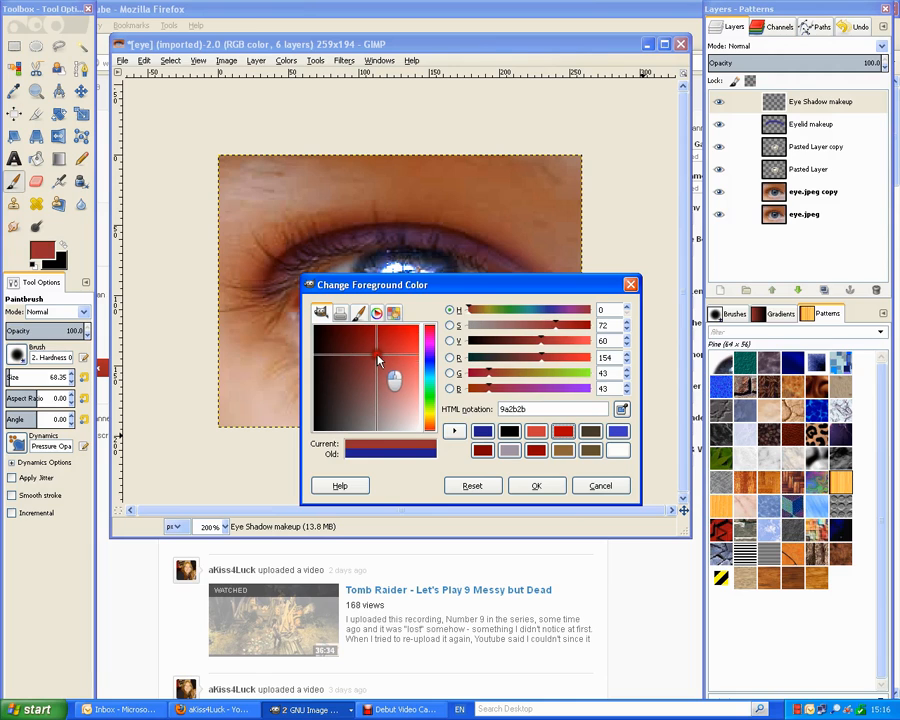
left_click(532, 483)
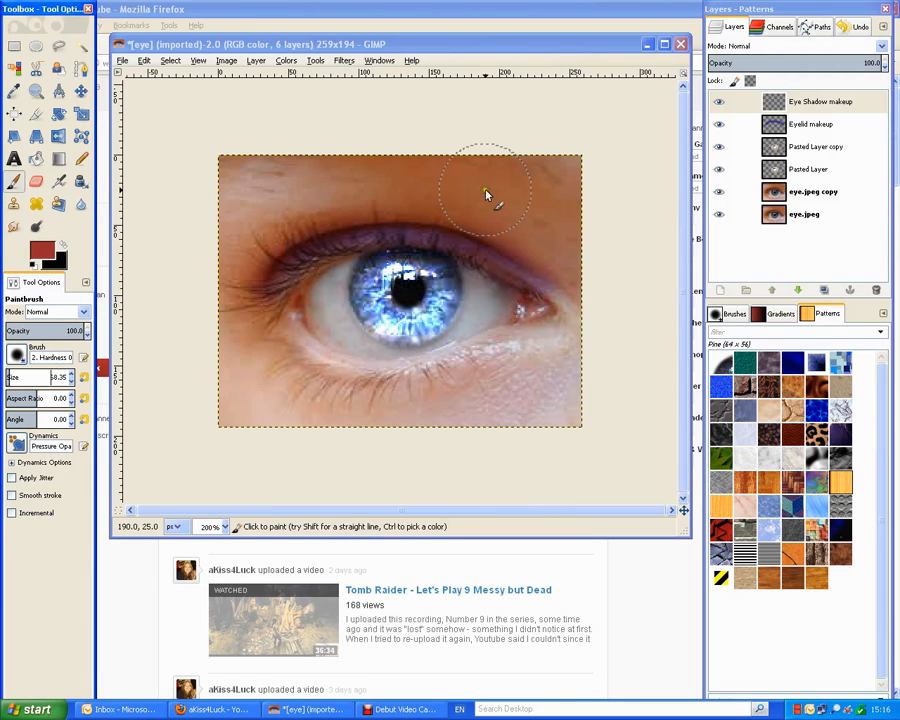
Paint a dark red band above the eye and soften it with a radius-20 Gaussian Blur.
mouse_move(224, 286)
left_mouse_down()
mouse_move(297, 207)
mouse_move(248, 231)
mouse_move(236, 176)
mouse_move(357, 175)
mouse_move(313, 195)
mouse_move(404, 193)
mouse_move(375, 188)
mouse_move(393, 174)
mouse_move(458, 175)
mouse_move(409, 188)
mouse_move(549, 254)
left_mouse_up()
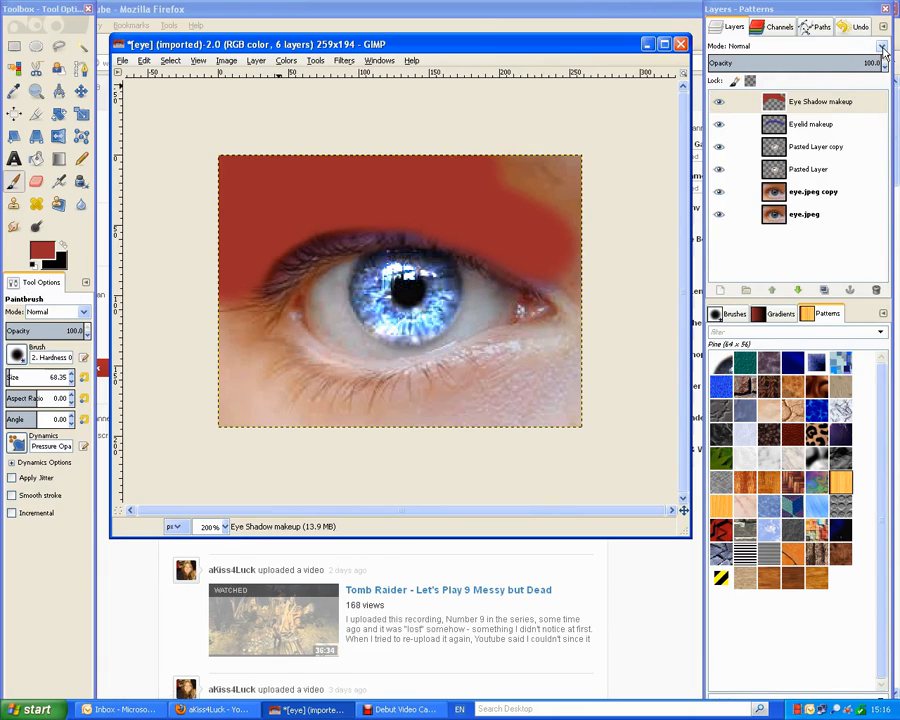
left_click(345, 61)
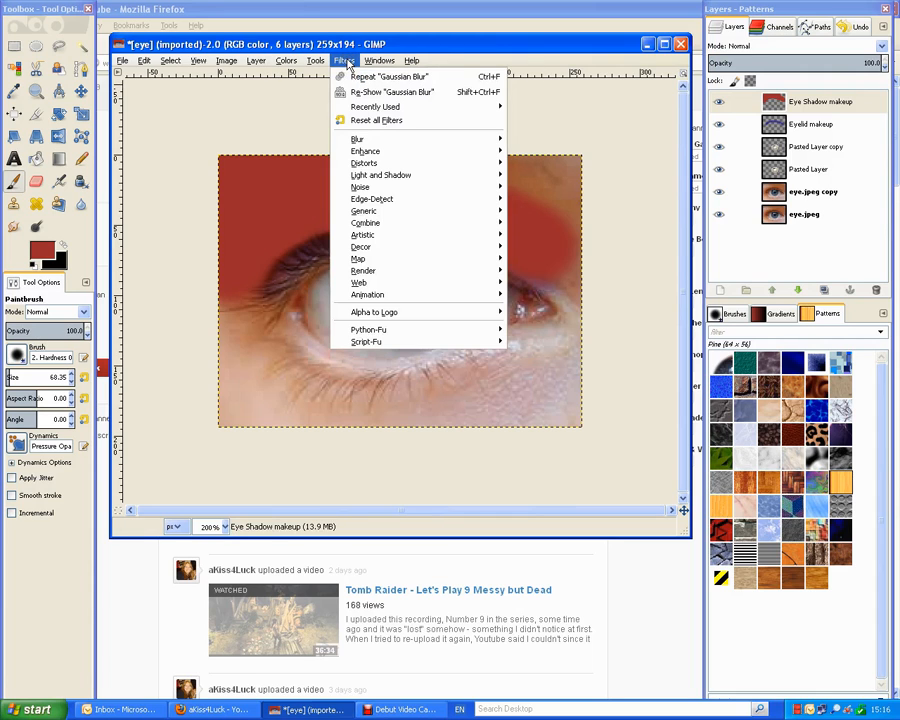
left_click(548, 137)
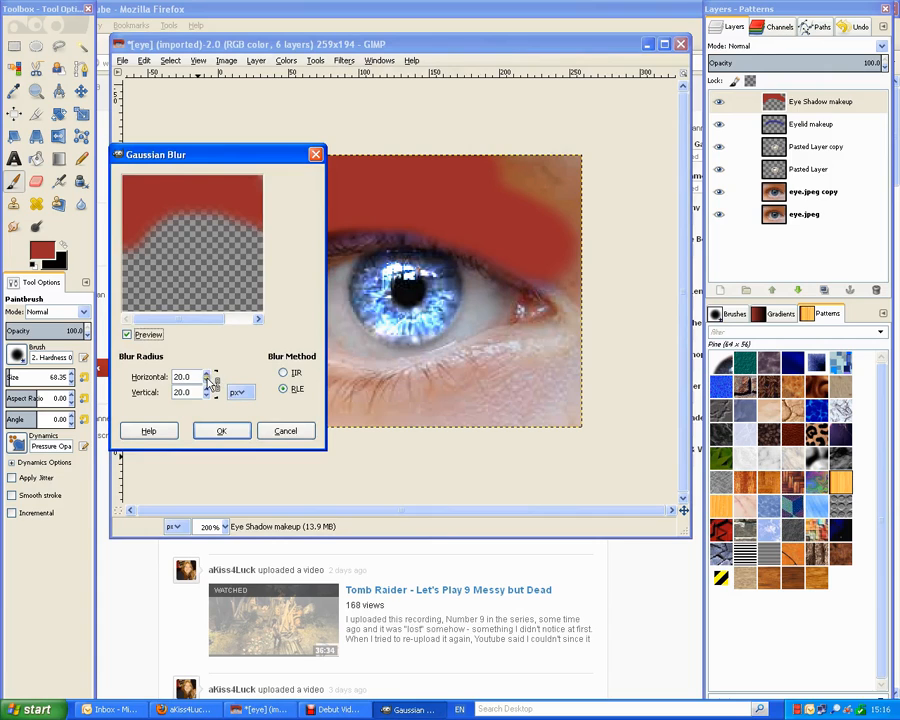
left_click(214, 432)
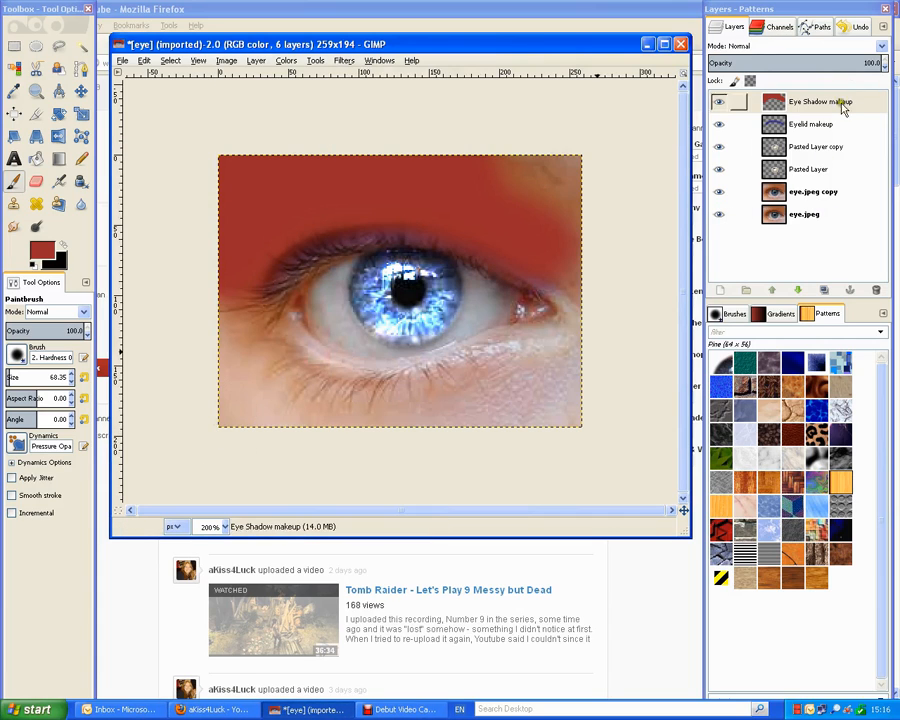
Switch the Eye Shadow makeup layer's blend mode to Overlay.
left_click(880, 46)
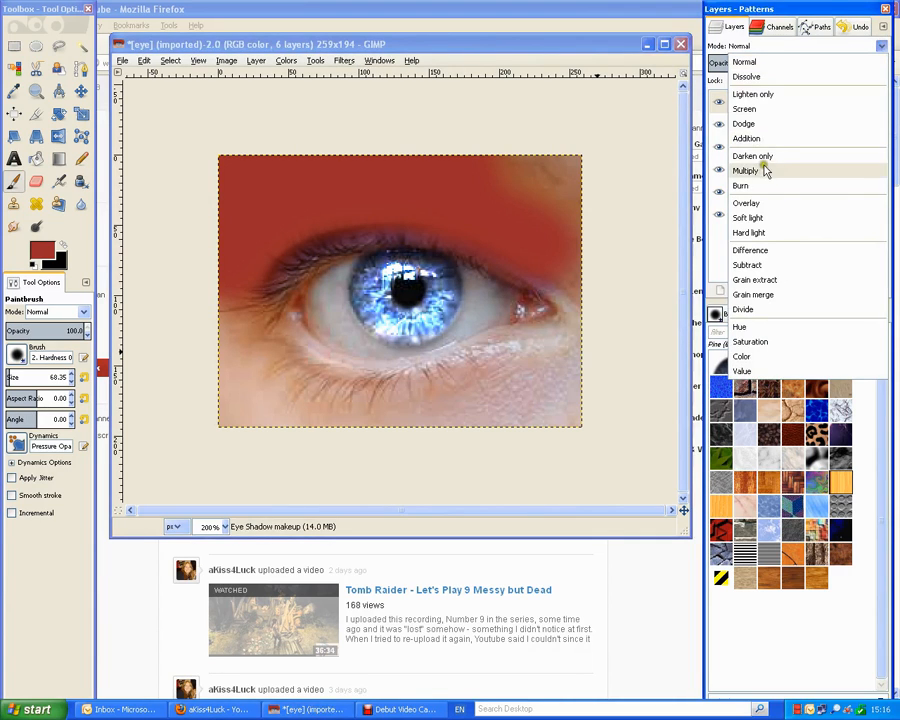
left_click(764, 204)
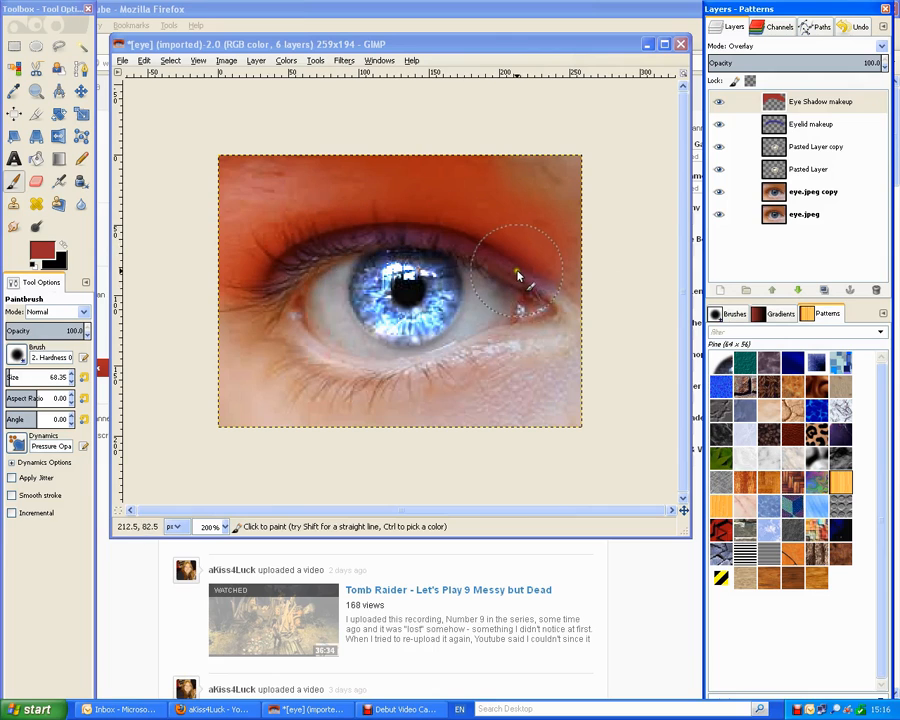
left_click(256, 60)
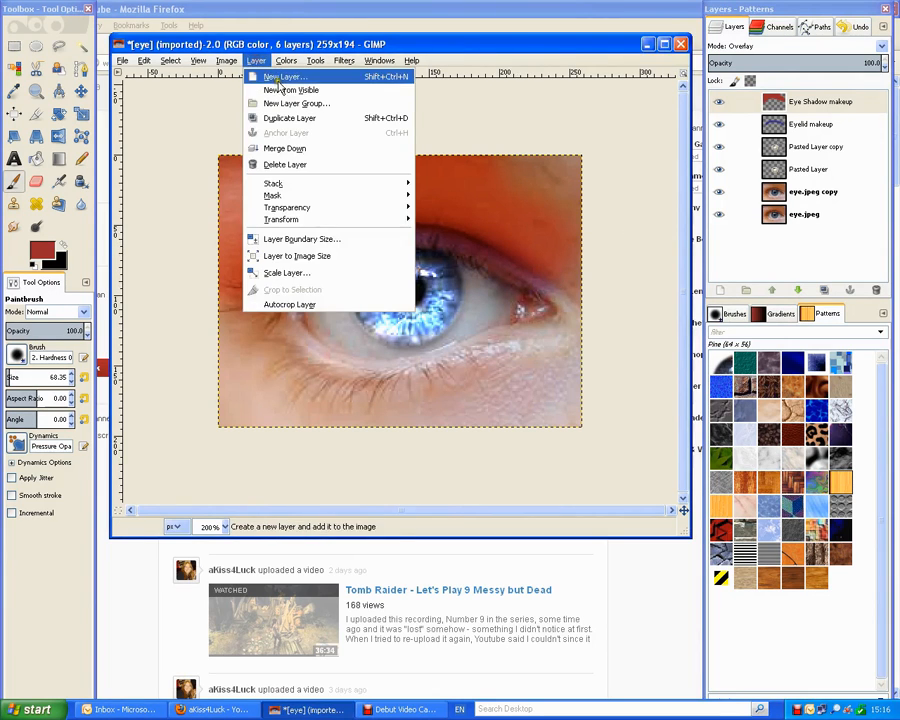
Add a new top layer and name it 'Eye Liner'.
left_click(278, 78)
left_click(228, 376)
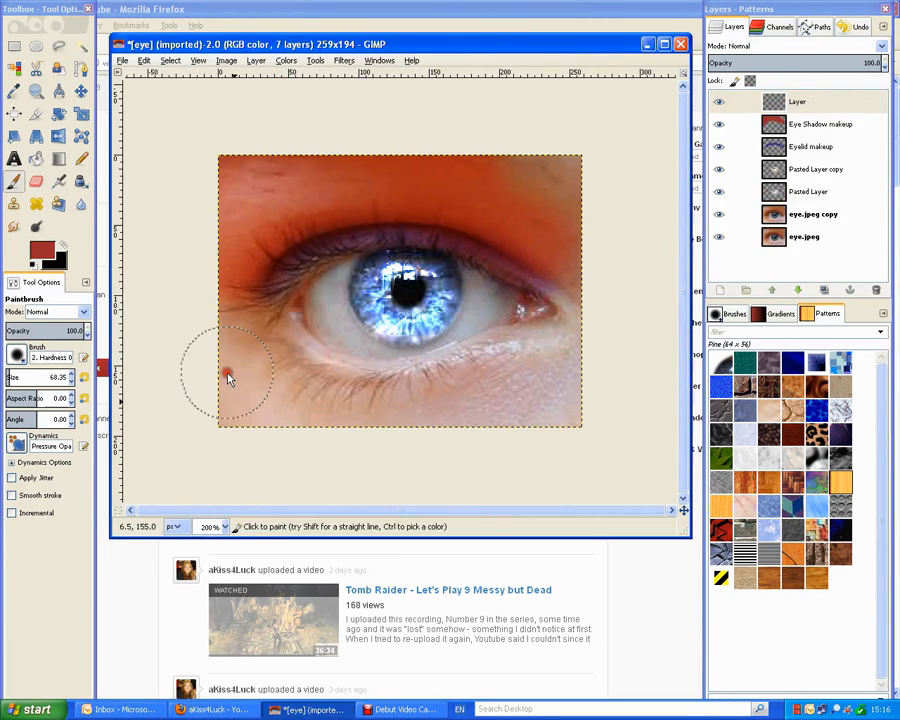
left_click(814, 103)
right_click(818, 106)
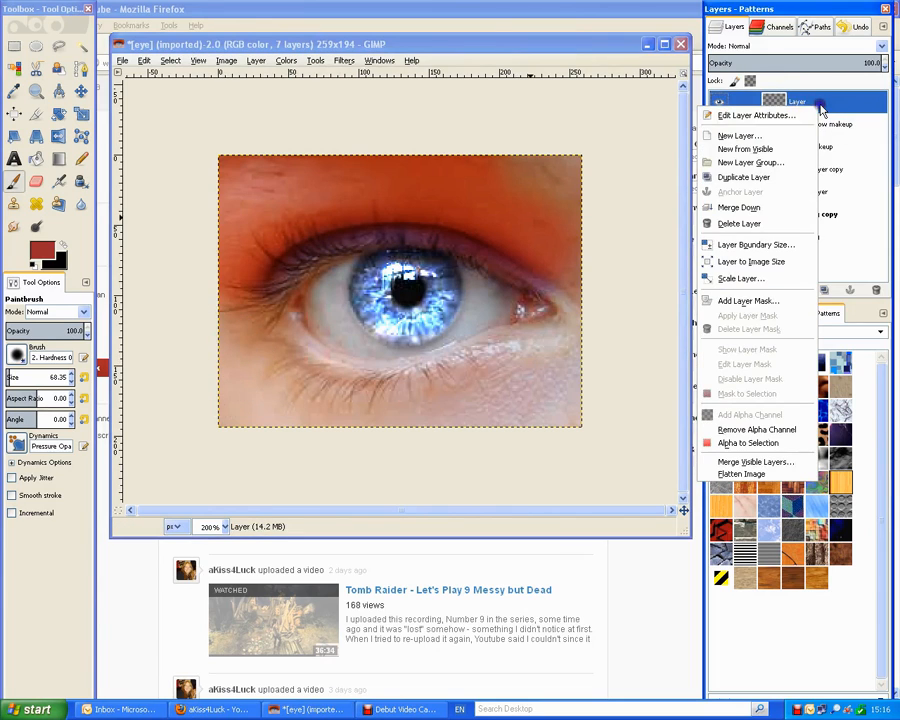
left_click(756, 115)
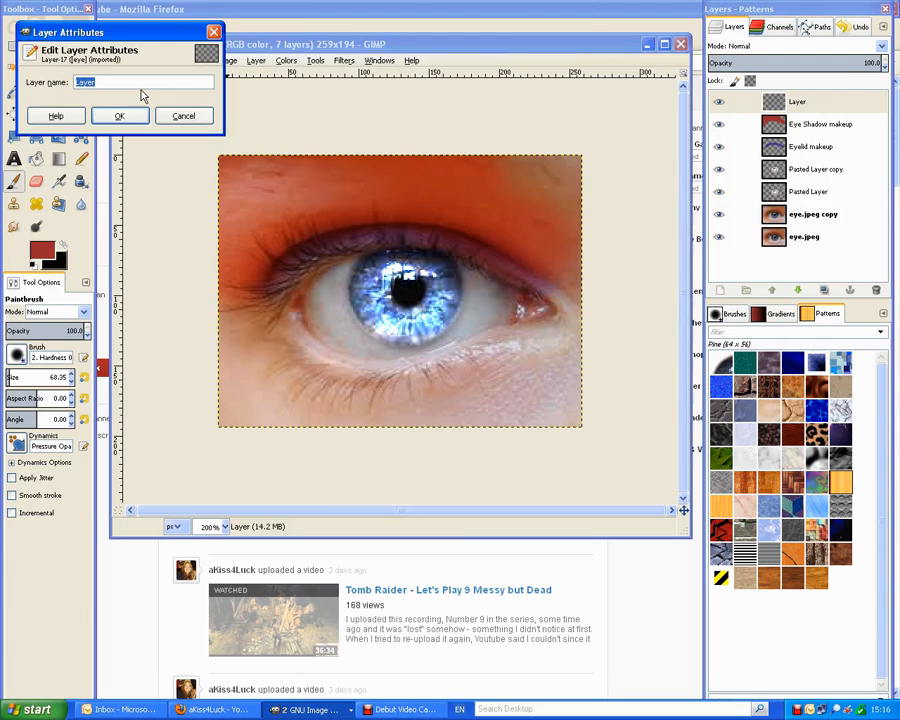
type("Eye Liner")
left_click(112, 115)
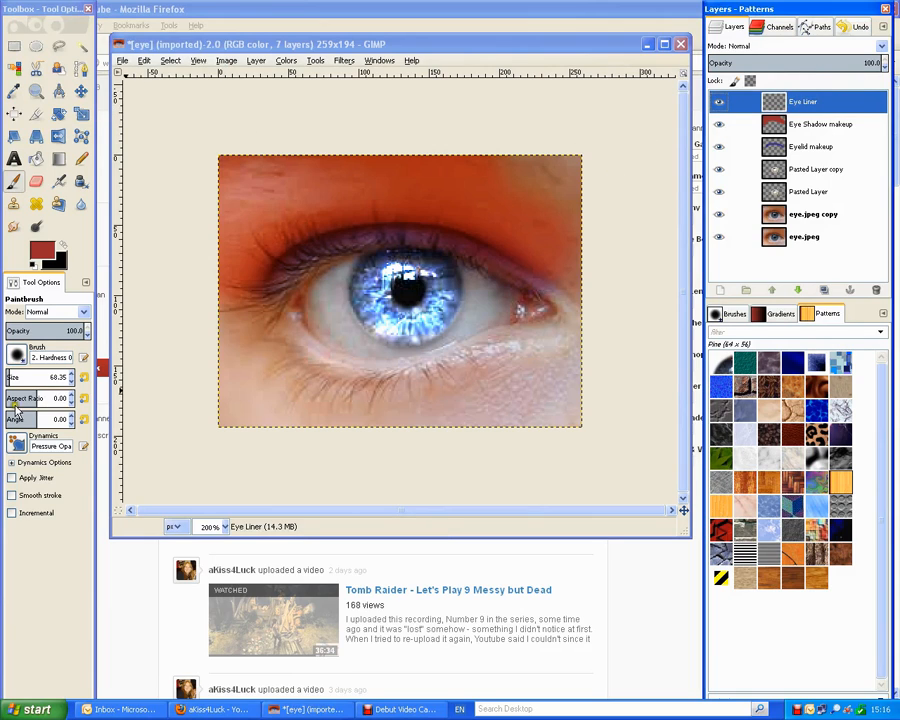
Choose the hard round brush and set its size to 5.
left_click(16, 355)
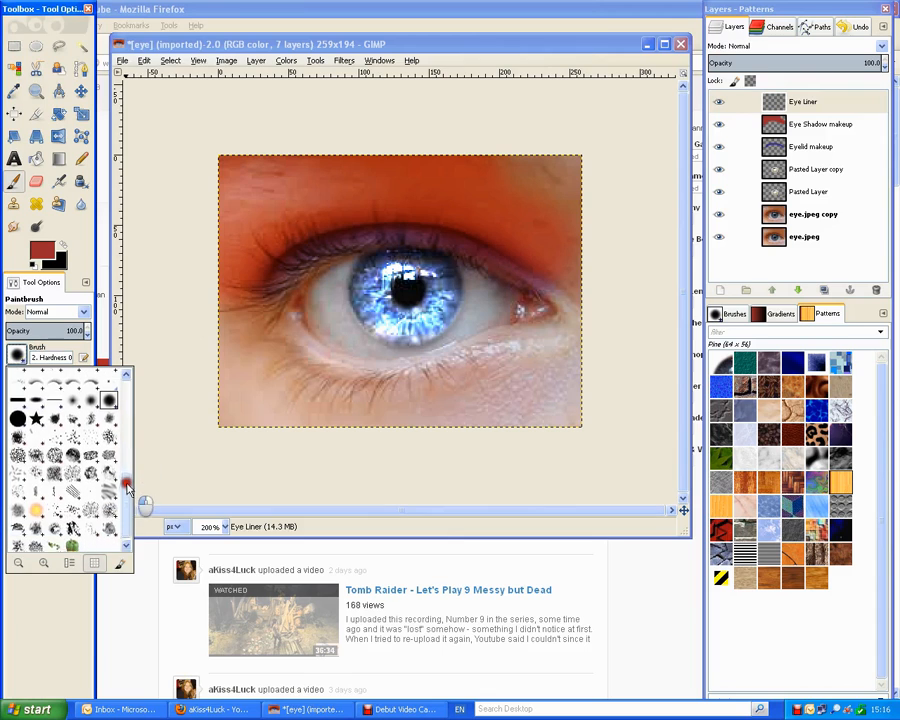
left_click_drag(127, 487, 125, 483)
left_click(17, 420)
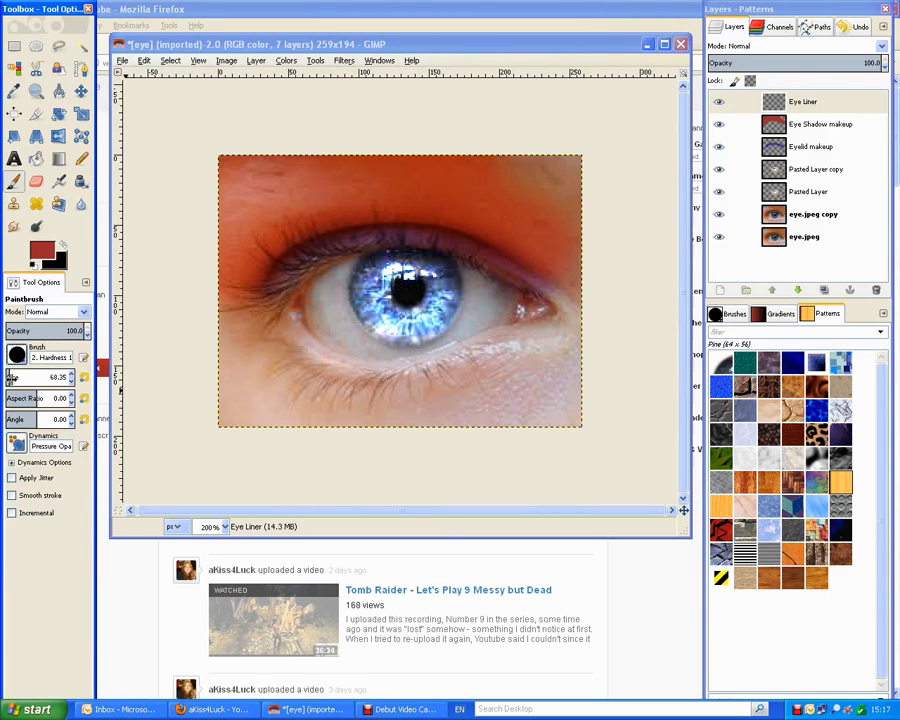
left_click_drag(12, 377, 110, 376)
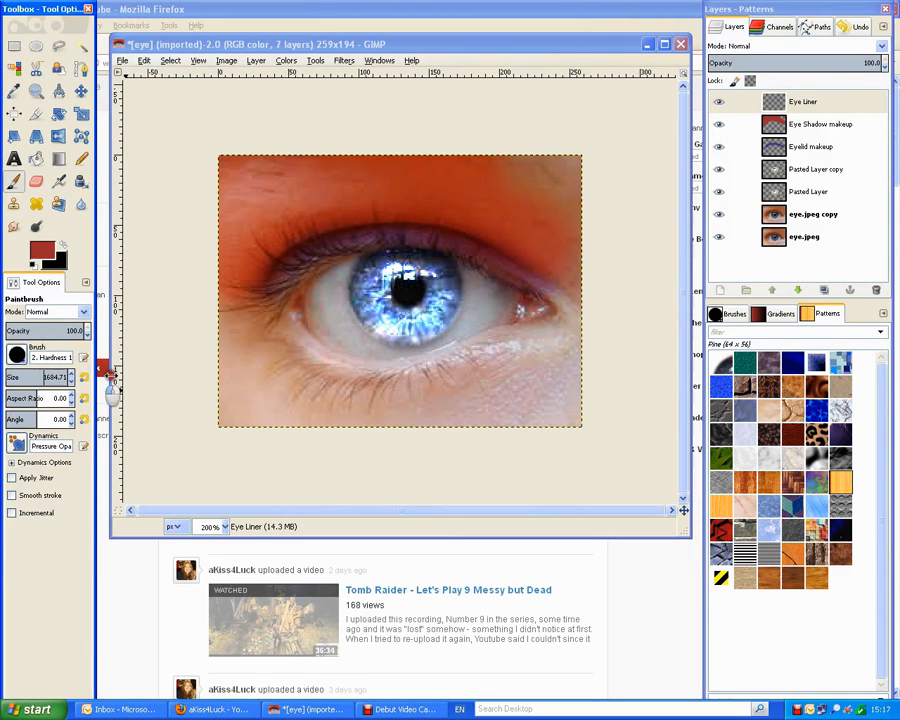
type("5")
key("Delete")
key("Delete")
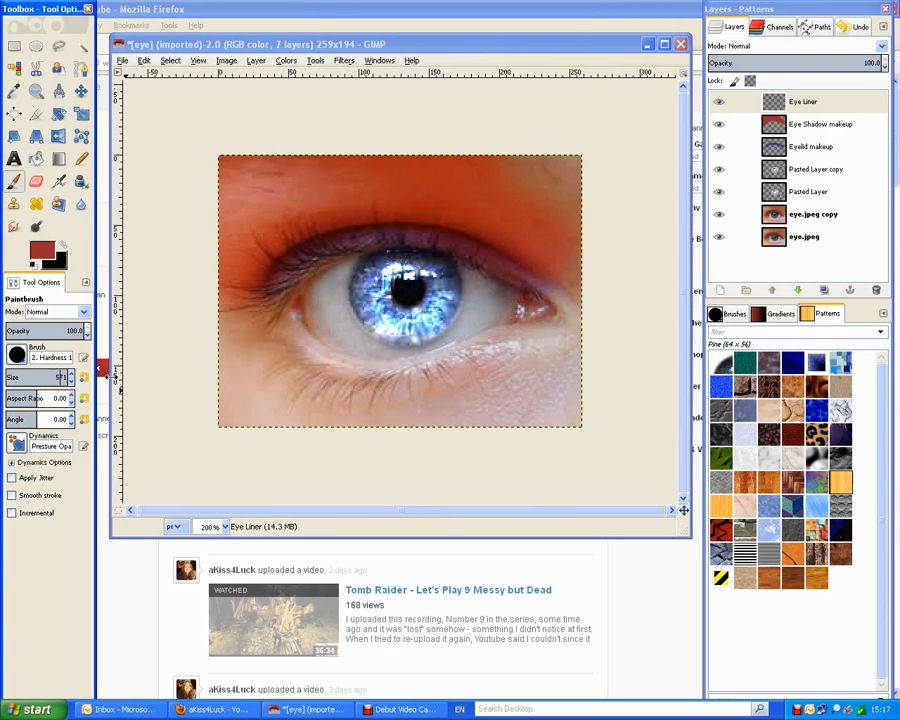
key("Delete")
key("Delete")
key("Delete")
key("Return")
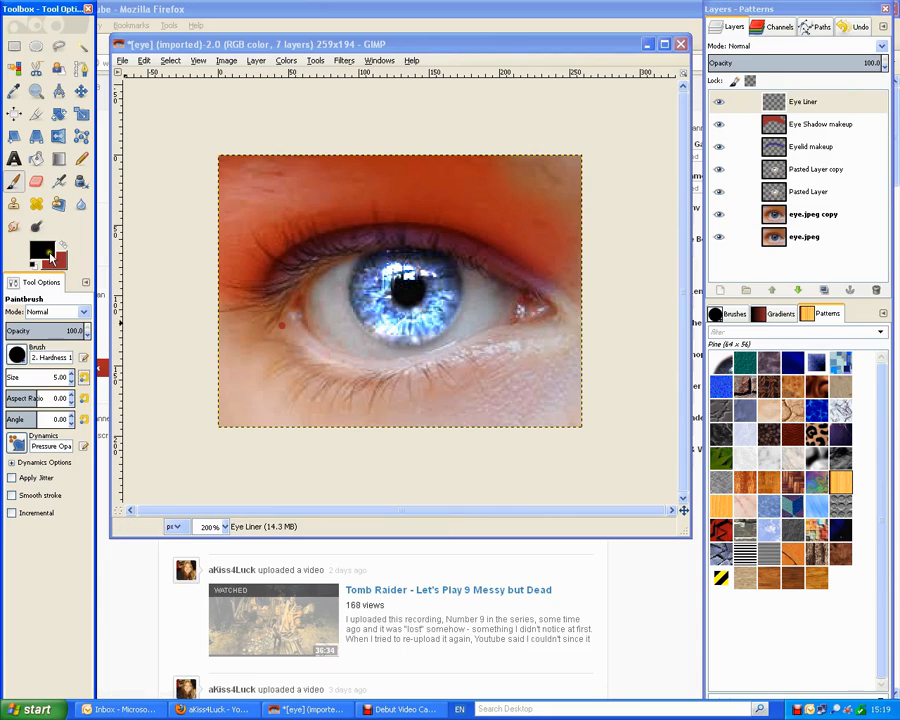
Keep black as the paint colour and draw connected liner along the lower lid.
left_click(163, 282)
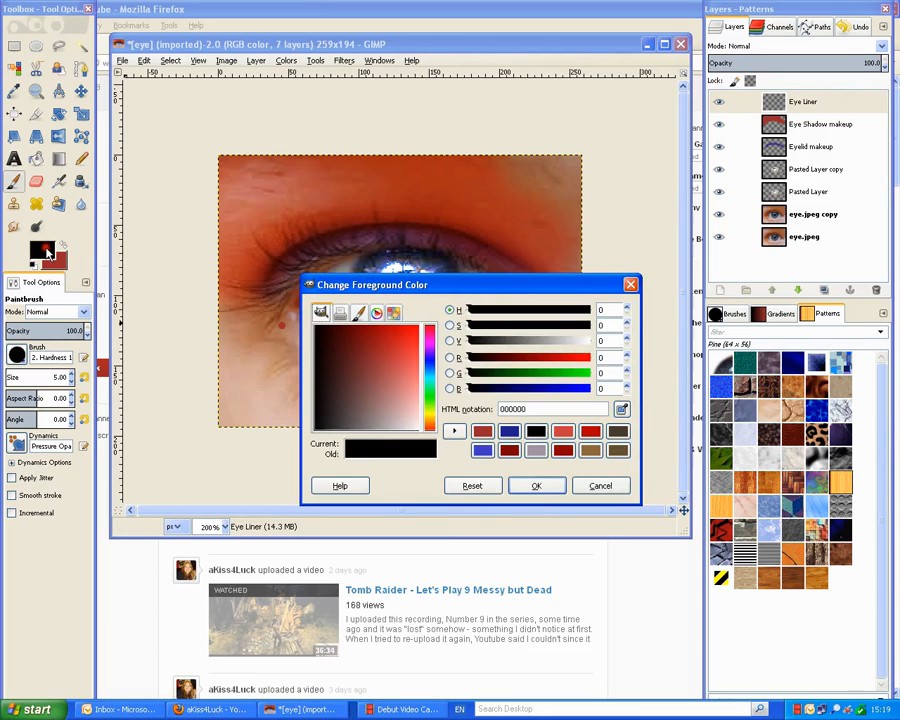
left_click(540, 487)
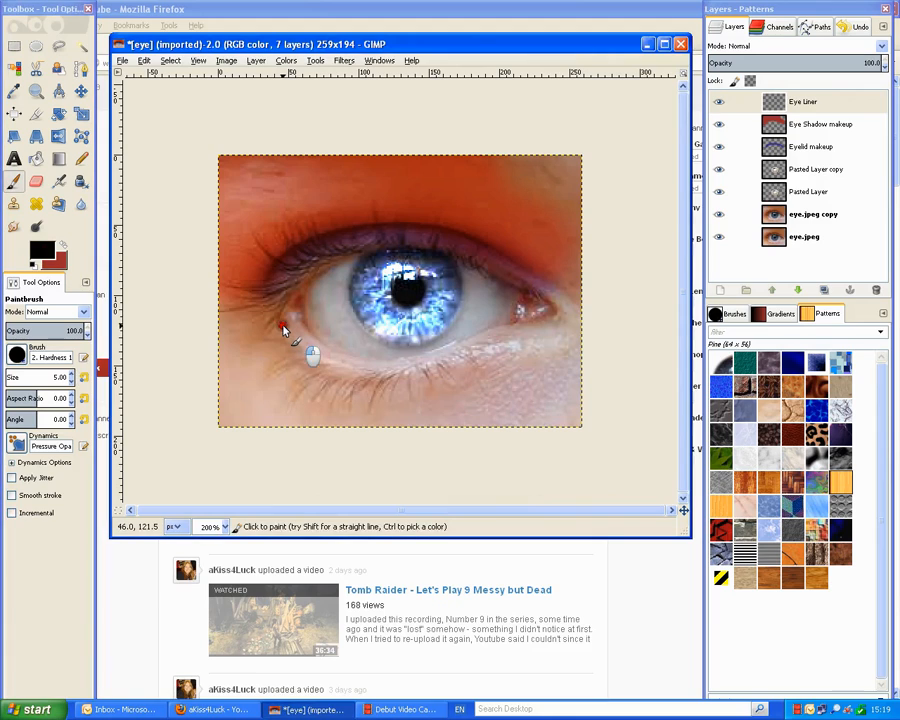
key("shift")
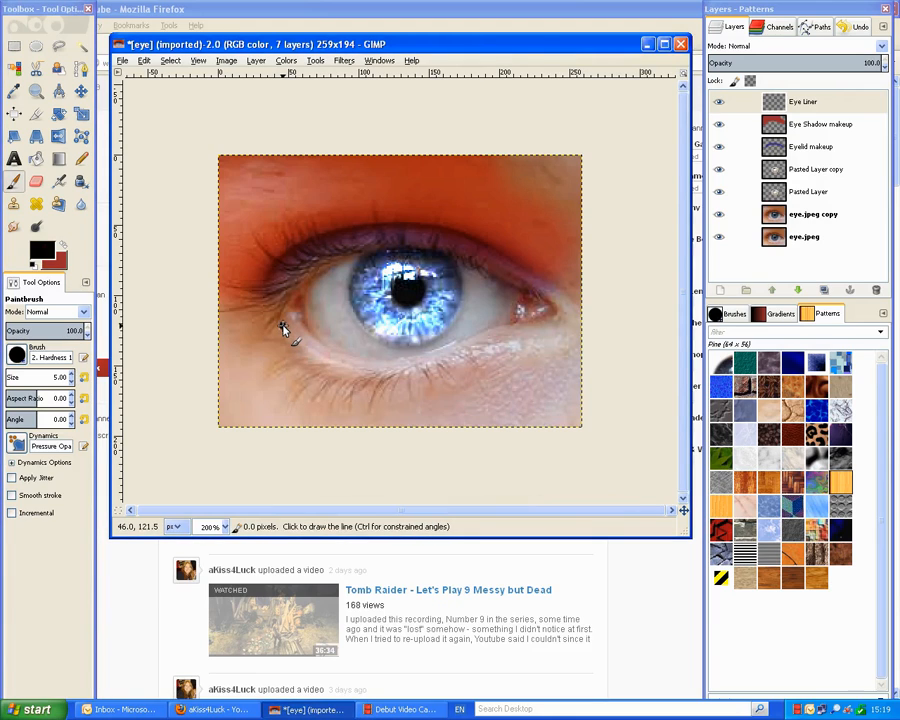
left_click(283, 328)
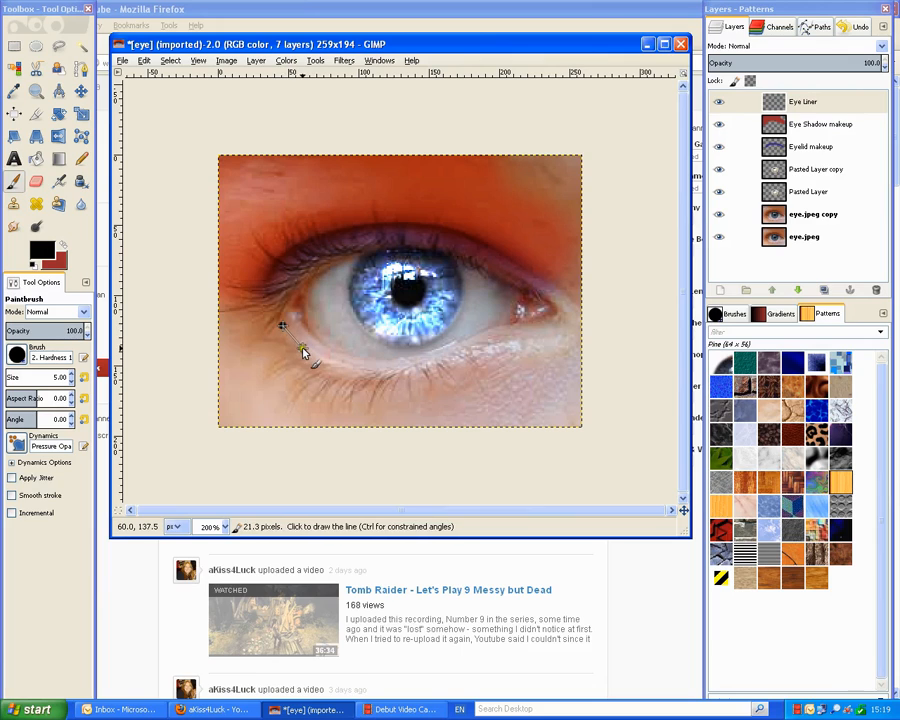
left_click(304, 352, "shift")
left_click(317, 359, "shift")
left_click(333, 366, "shift")
left_click(351, 371, "shift")
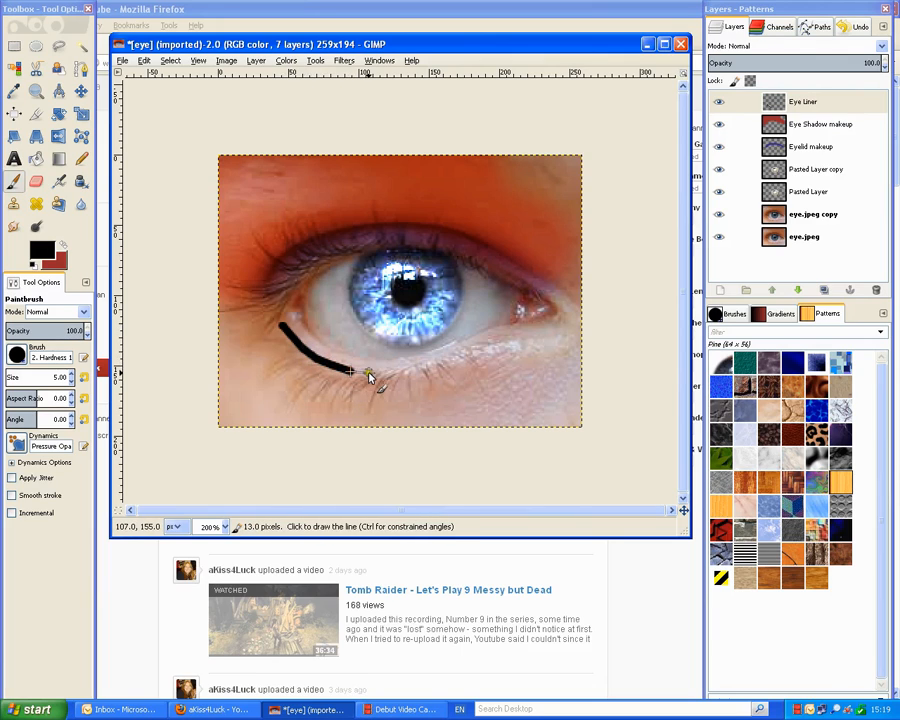
left_click(369, 373, "shift")
left_click(397, 370, "shift")
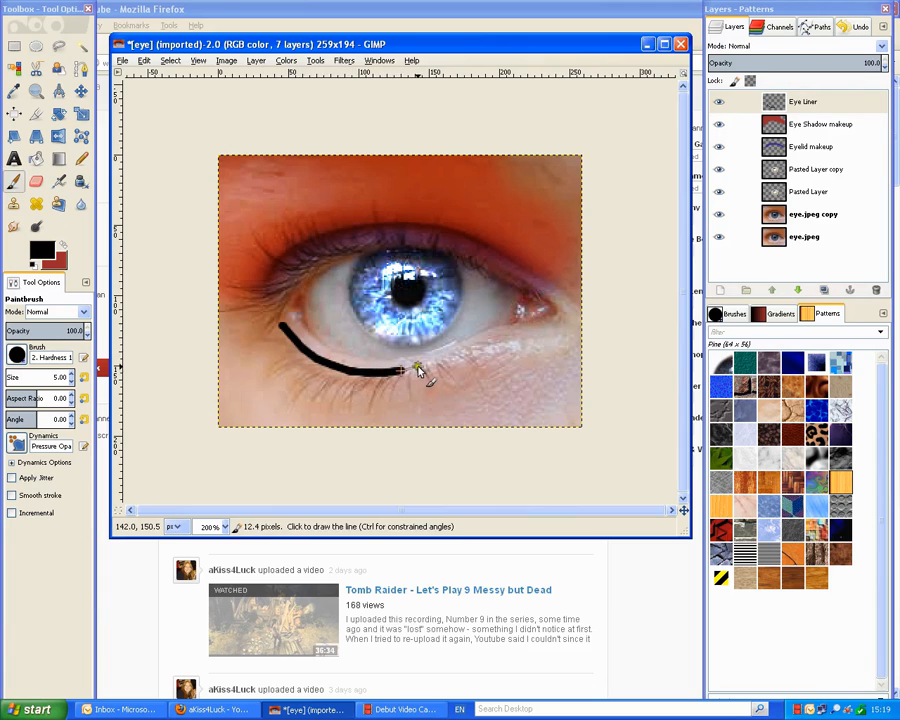
left_click(418, 367, "shift")
left_click(440, 361, "shift")
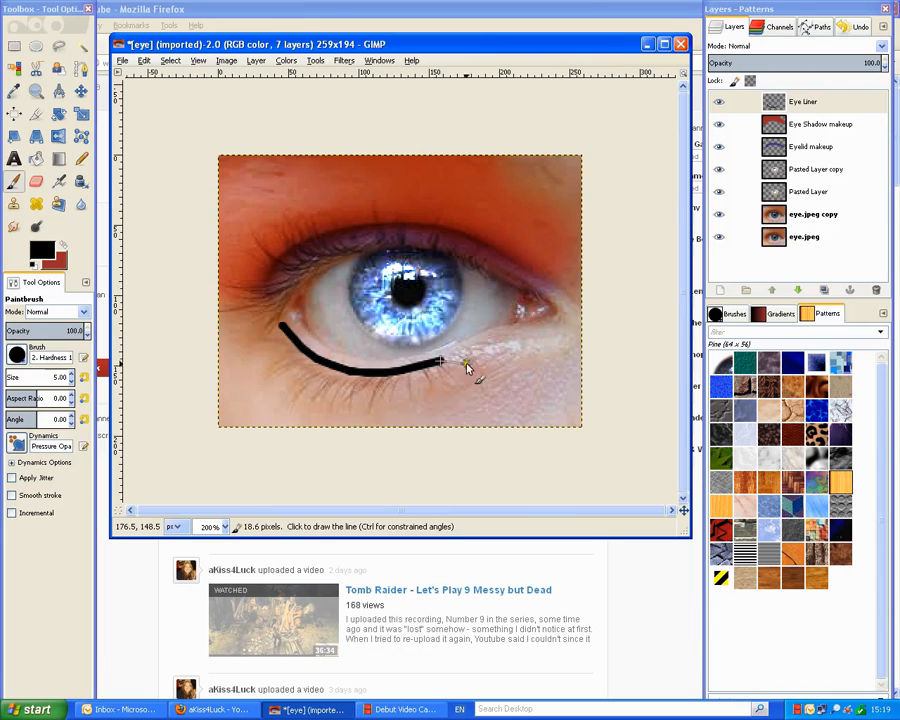
left_click(473, 355, "shift")
left_click(485, 343, "shift")
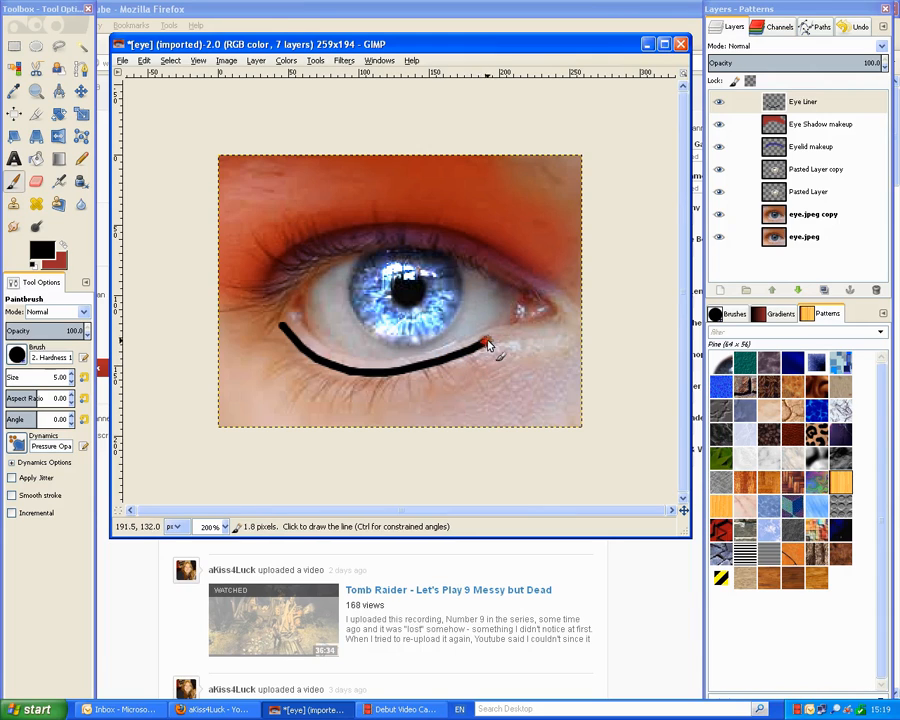
left_click(514, 333, "shift")
left_click(541, 328, "shift")
left_click(555, 323, "shift")
Continue the black liner around the inner corner and along the upper lid, closing it at the outer corner.
left_click(560, 314, "shift")
left_click(557, 306, "shift")
left_click(548, 300, "shift")
left_click(533, 291, "shift")
left_click(520, 283, "shift")
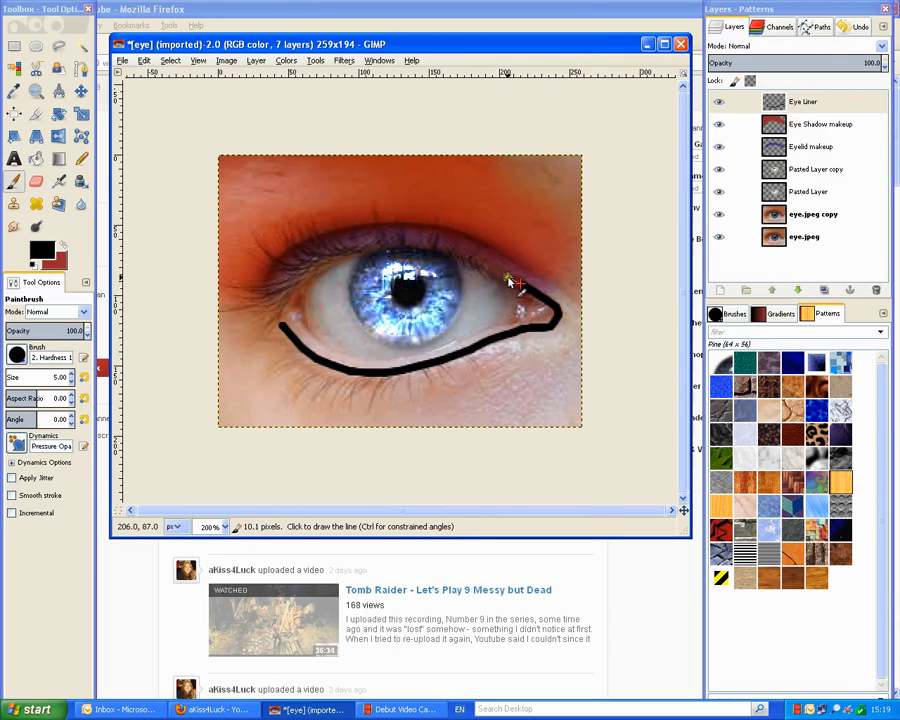
left_click(499, 274, "shift")
left_click(481, 264, "shift")
left_click(453, 253, "shift")
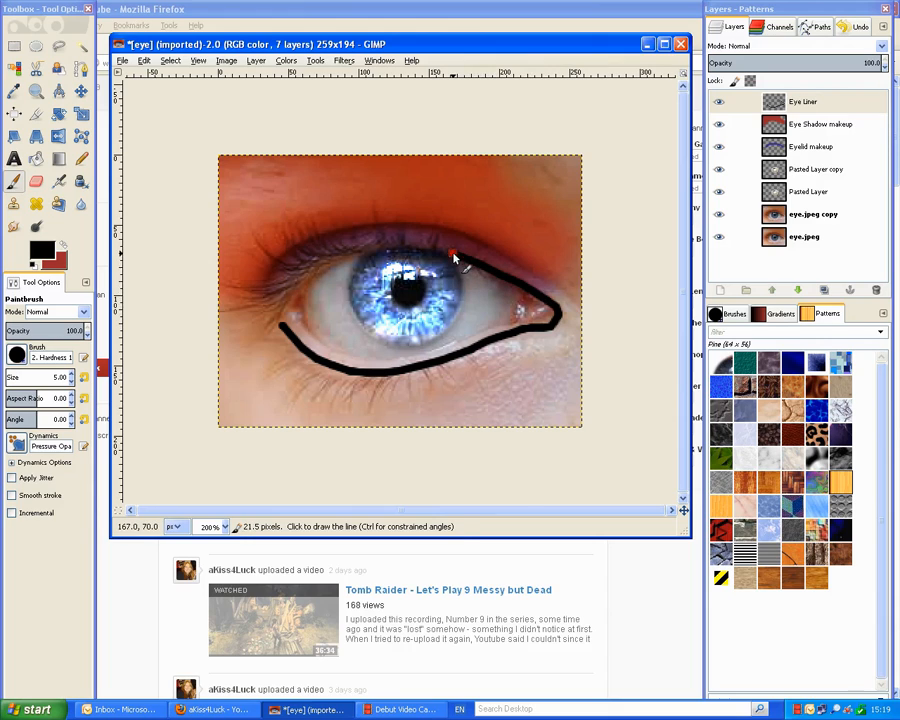
left_click(400, 249, "shift")
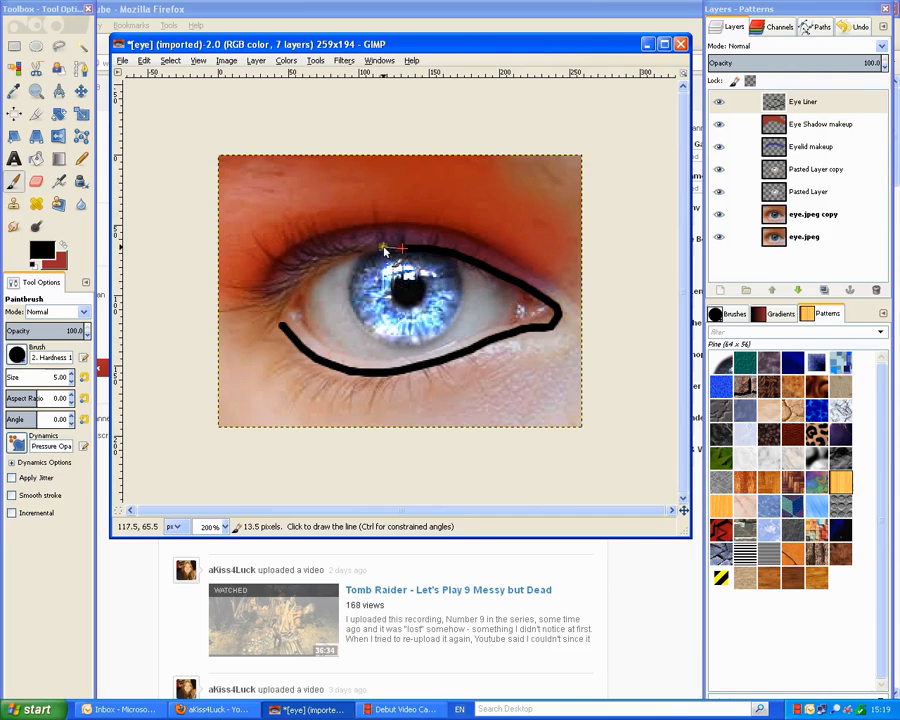
left_click(377, 249, "shift")
left_click(358, 250, "shift")
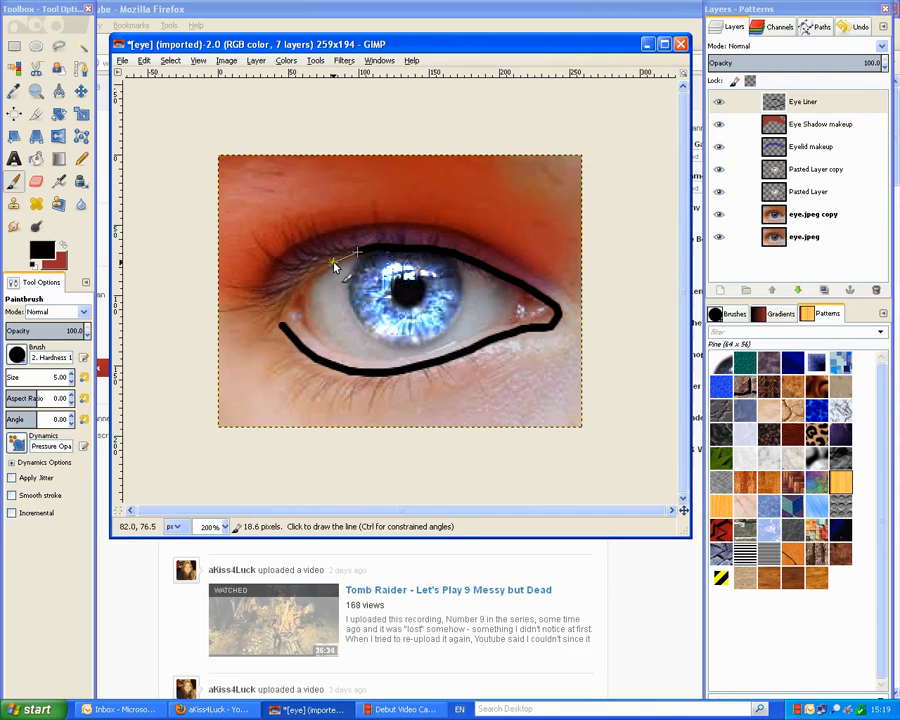
left_click(345, 254, "shift")
left_click(322, 264, "shift")
left_click(309, 276, "shift")
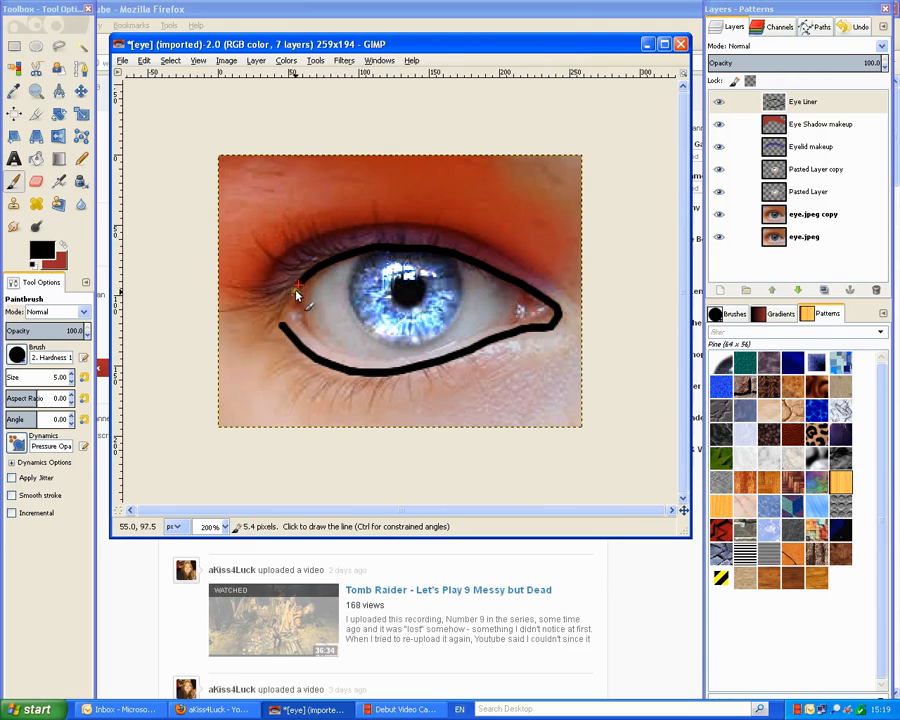
left_click(291, 312, "shift")
left_click(277, 321, "shift")
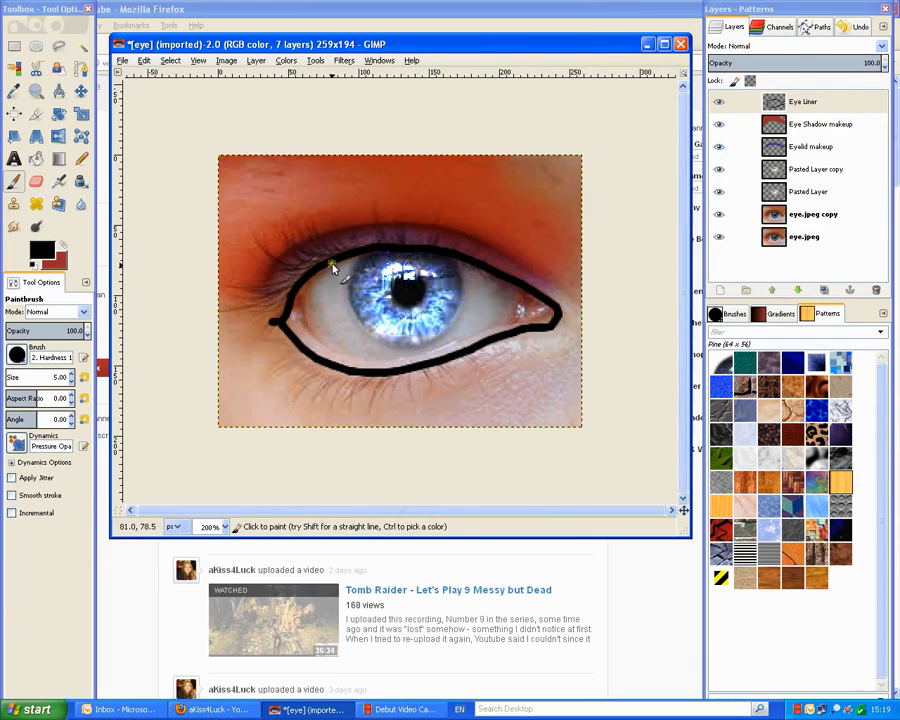
left_click(13, 227)
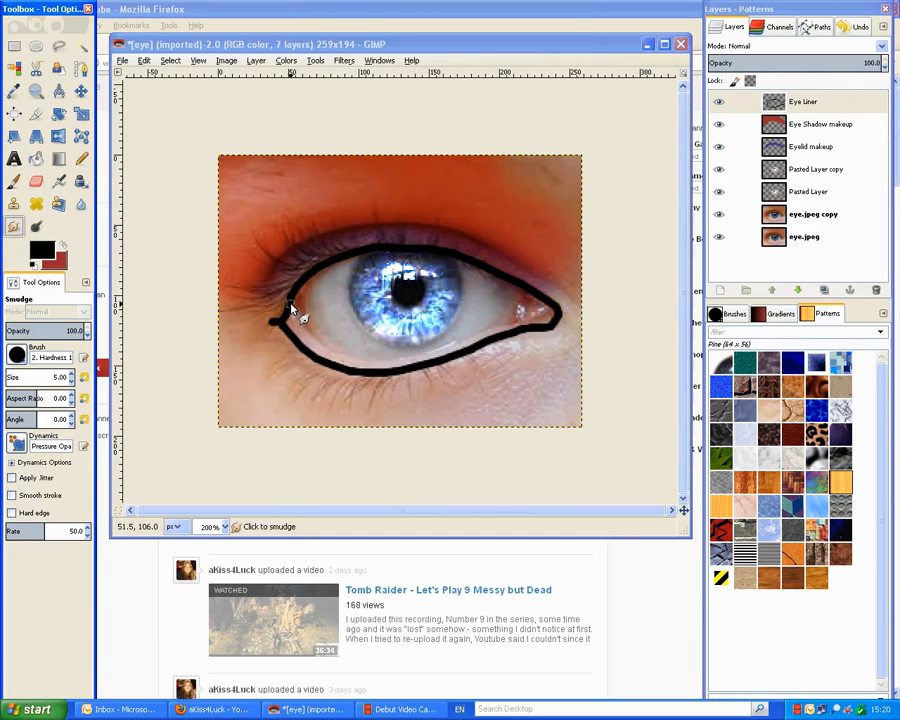
Smear the black liner's outer corner outward with the Smudge tool.
left_click_drag(291, 305, 236, 292)
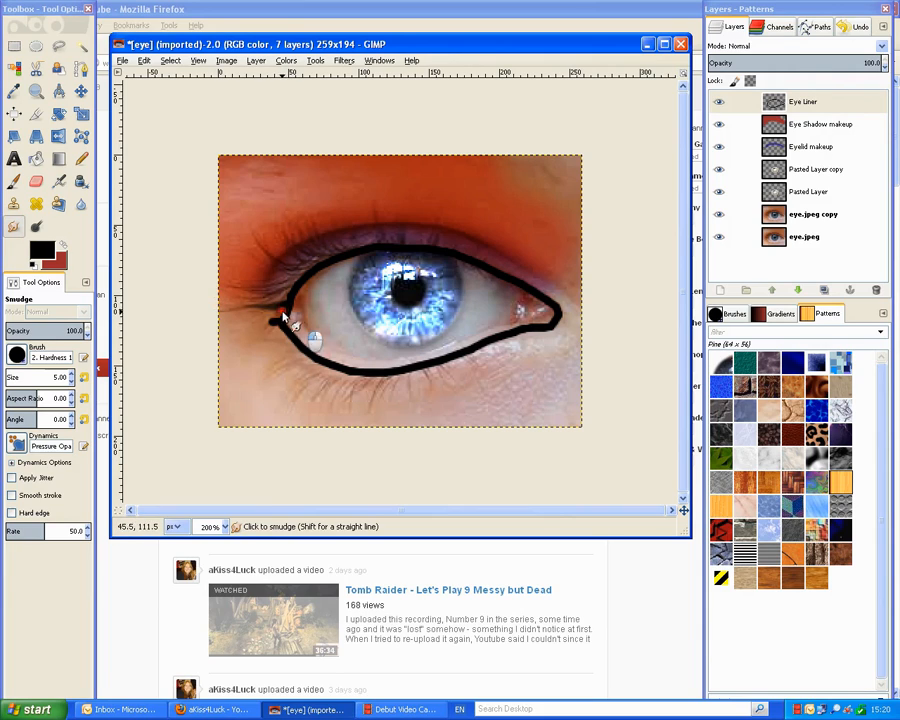
mouse_move(288, 298)
left_mouse_down()
mouse_move(240, 284)
mouse_move(272, 291)
mouse_move(241, 292)
left_mouse_up()
left_click_drag(298, 282, 208, 288)
Pull dark lashes fanning upward from the outer part of the upper liner.
left_click_drag(307, 274, 253, 244)
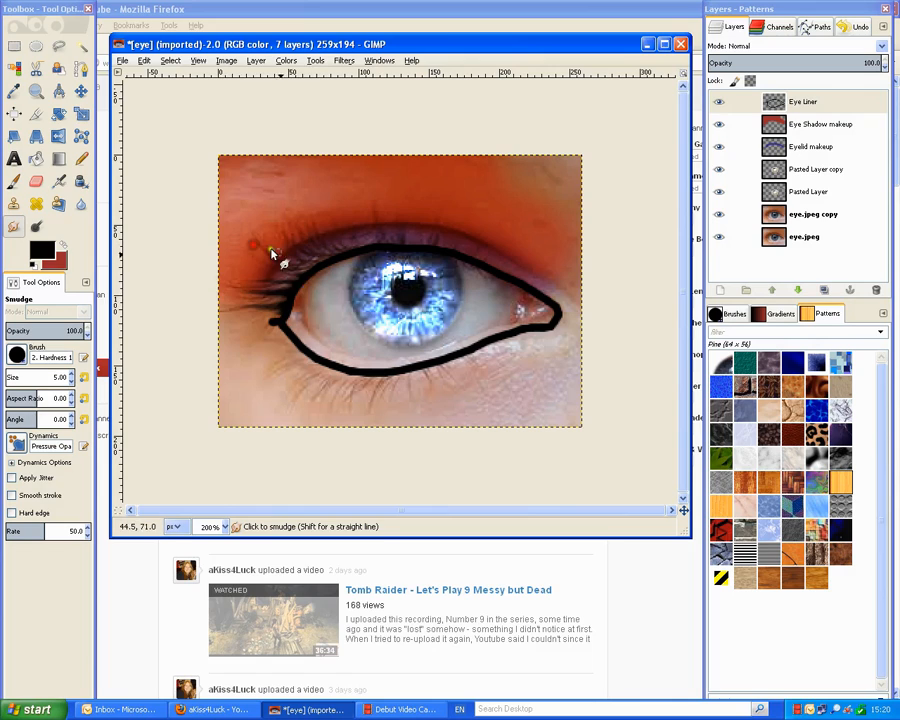
left_click_drag(308, 281, 257, 243)
left_click_drag(301, 281, 262, 238)
left_click_drag(304, 280, 252, 233)
mouse_move(305, 281)
left_mouse_down()
mouse_move(257, 237)
mouse_move(291, 272)
mouse_move(277, 263)
mouse_move(246, 206)
left_mouse_up()
left_click_drag(282, 265, 246, 215)
left_click_drag(292, 260, 289, 216)
left_click_drag(309, 257, 314, 219)
Pull more short smudged lashes upward across the middle of the upper lid.
mouse_move(350, 254)
left_mouse_down()
mouse_move(348, 219)
mouse_move(332, 205)
left_mouse_up()
left_click_drag(331, 259, 326, 204)
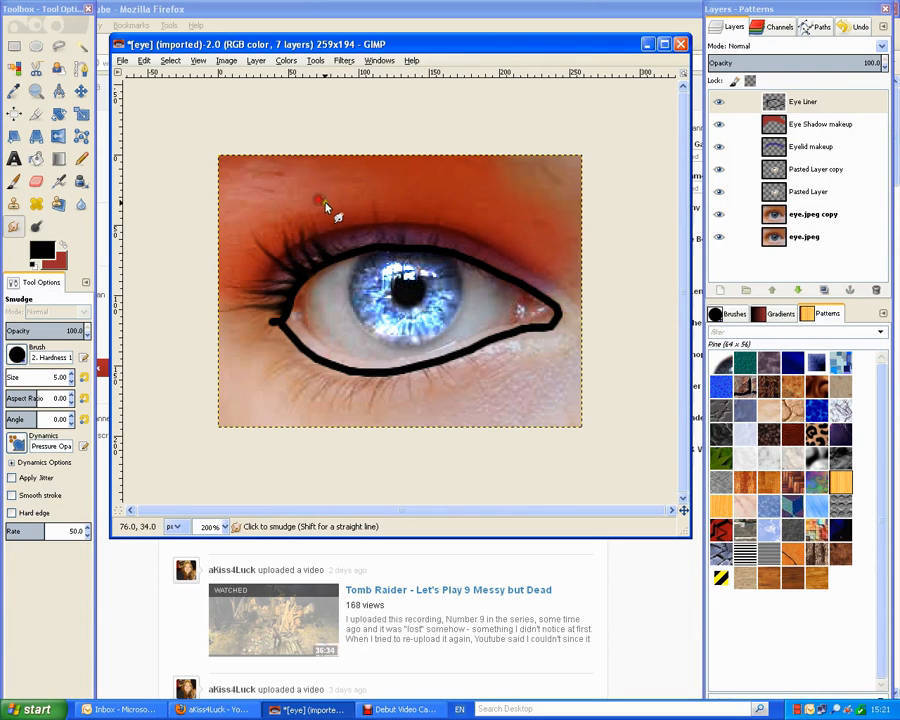
mouse_move(329, 256)
left_mouse_down()
mouse_move(317, 237)
mouse_move(323, 195)
left_mouse_up()
mouse_move(341, 256)
left_mouse_down()
mouse_move(321, 226)
mouse_move(355, 244)
mouse_move(345, 255)
mouse_move(330, 239)
mouse_move(353, 209)
mouse_move(349, 262)
mouse_move(333, 243)
mouse_move(370, 226)
mouse_move(342, 255)
mouse_move(328, 216)
mouse_move(348, 229)
mouse_move(340, 246)
mouse_move(340, 205)
left_mouse_up()
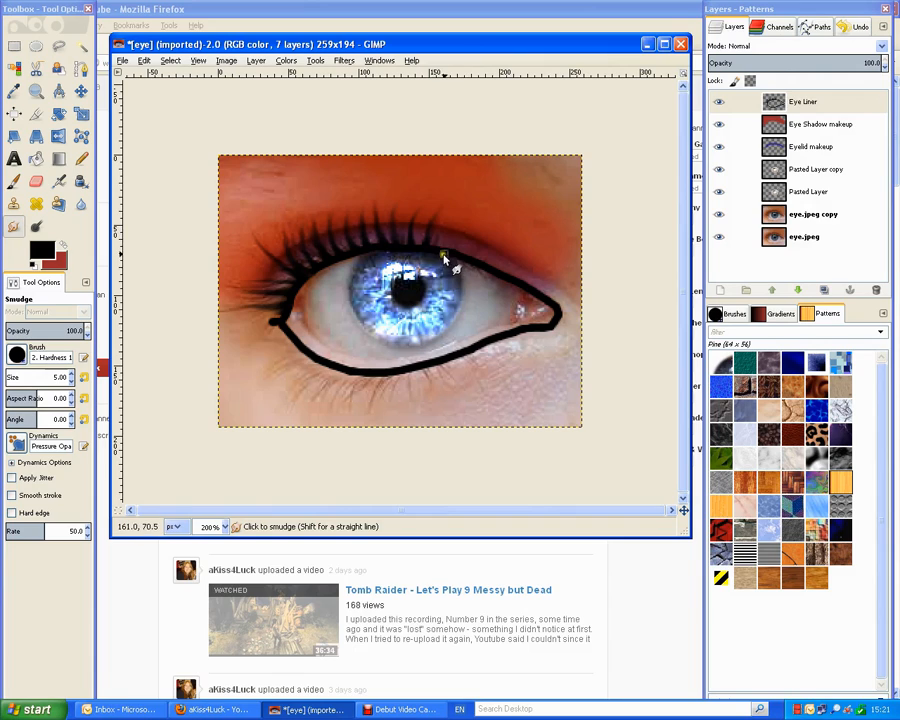
mouse_move(441, 248)
left_mouse_down()
mouse_move(450, 222)
mouse_move(458, 236)
mouse_move(469, 234)
mouse_move(461, 247)
mouse_move(470, 233)
mouse_move(519, 234)
mouse_move(543, 251)
left_mouse_up()
Add two lashes near the inner upper lid, then smear the liner's outer corner into a dark tail.
left_click_drag(482, 261, 563, 235)
left_click_drag(493, 267, 552, 237)
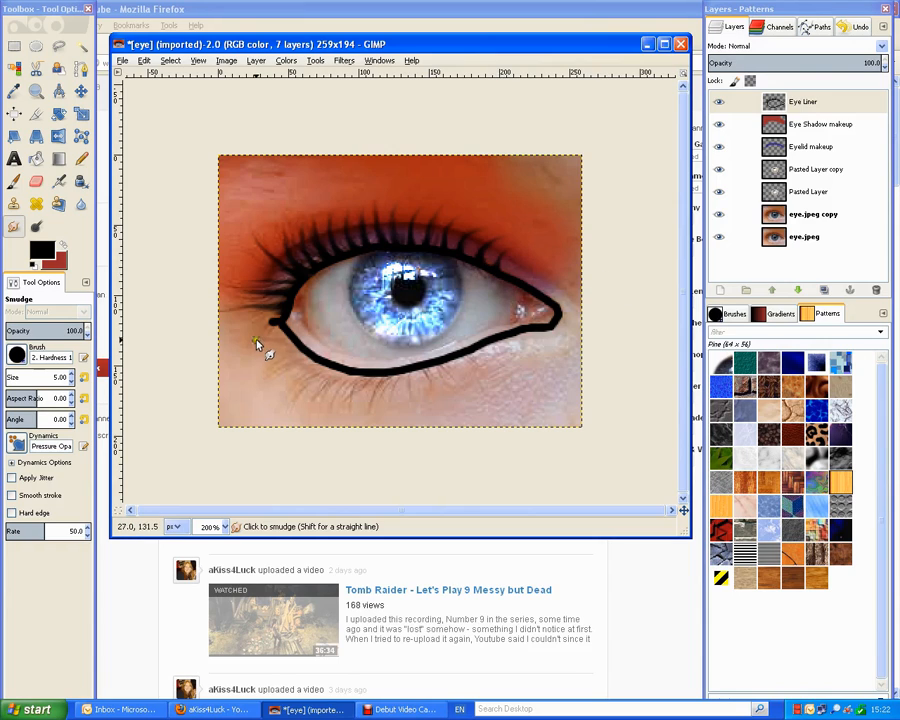
mouse_move(286, 321)
left_mouse_down()
mouse_move(255, 319)
mouse_move(271, 321)
mouse_move(240, 362)
left_mouse_up()
left_click_drag(278, 325, 236, 359)
left_click_drag(274, 323, 237, 364)
mouse_move(285, 318)
left_mouse_down()
mouse_move(255, 321)
mouse_move(287, 328)
mouse_move(233, 342)
left_mouse_up()
mouse_move(279, 319)
left_mouse_down()
mouse_move(209, 335)
mouse_move(222, 367)
left_mouse_up()
Pull lower lashes down-left from the eye's outer corner.
mouse_move(286, 328)
left_mouse_down()
mouse_move(275, 369)
mouse_move(255, 382)
left_mouse_up()
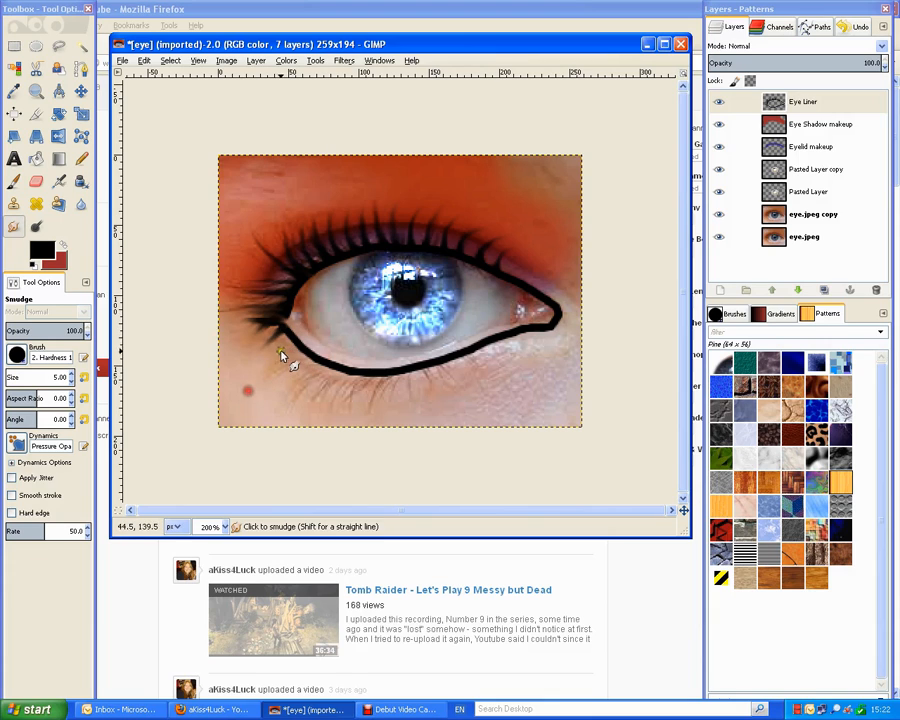
left_click_drag(299, 347, 264, 403)
mouse_move(292, 347)
left_mouse_down()
mouse_move(257, 406)
mouse_move(243, 392)
mouse_move(236, 412)
mouse_move(259, 399)
left_mouse_up()
left_click_drag(293, 339, 229, 390)
mouse_move(291, 339)
left_mouse_down()
mouse_move(269, 400)
mouse_move(245, 383)
left_mouse_up()
left_click_drag(293, 345, 238, 414)
mouse_move(280, 325)
left_mouse_down()
mouse_move(258, 351)
mouse_move(278, 326)
mouse_move(270, 316)
mouse_move(245, 353)
mouse_move(269, 328)
mouse_move(207, 331)
left_mouse_up()
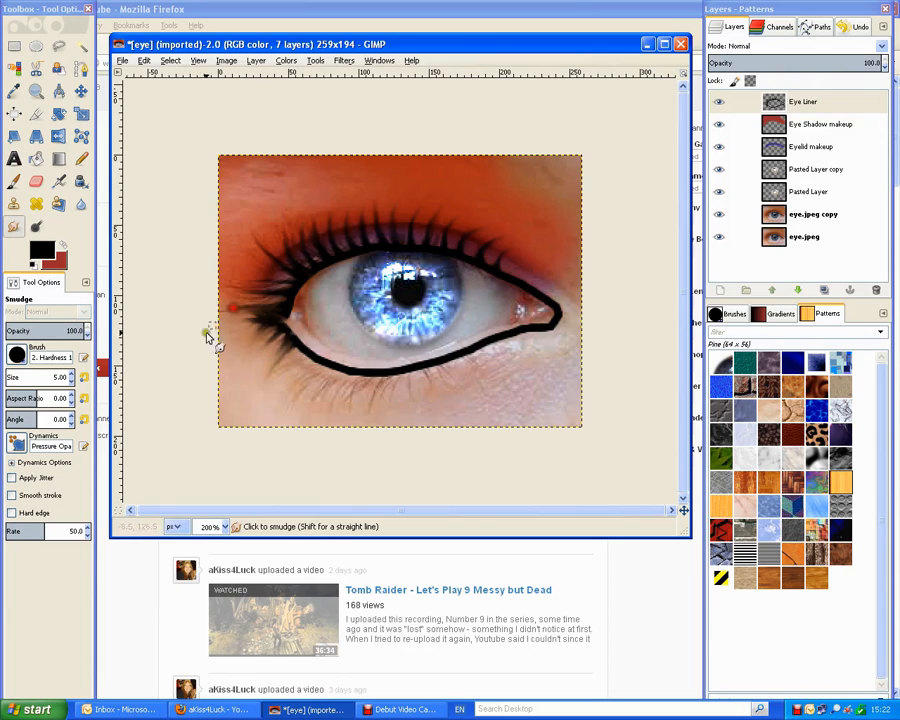
Pull fine lower lashes down from the lower-left liner toward below the iris.
left_click_drag(302, 350, 271, 394)
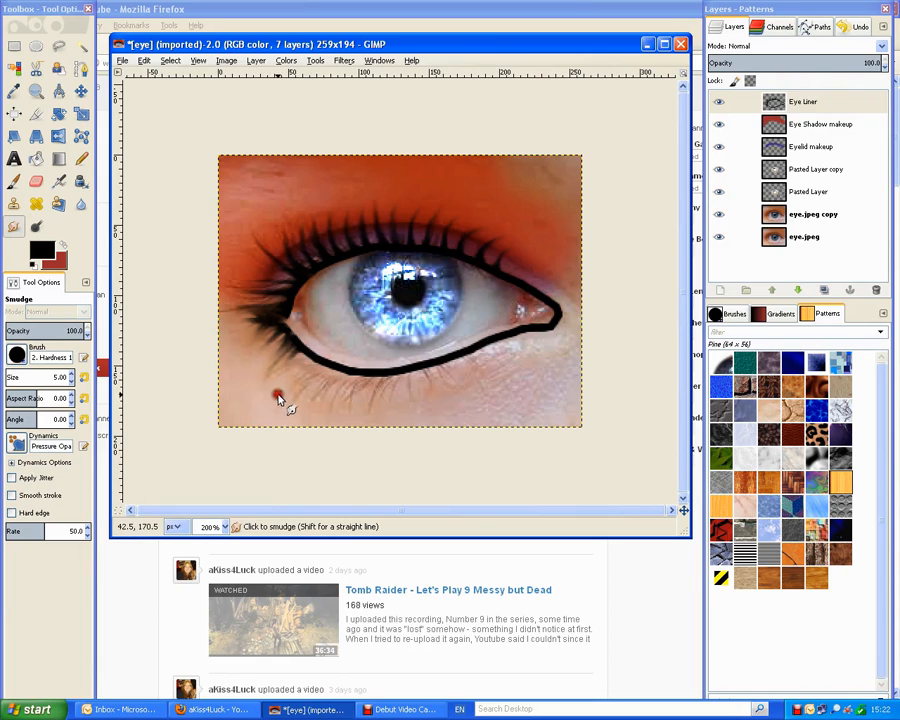
left_click_drag(297, 346, 269, 402)
left_click_drag(302, 359, 271, 410)
left_click_drag(311, 357, 287, 411)
mouse_move(303, 361)
left_mouse_down()
mouse_move(279, 411)
mouse_move(294, 403)
left_mouse_up()
mouse_move(324, 363)
left_mouse_down()
mouse_move(298, 380)
mouse_move(297, 405)
mouse_move(318, 374)
mouse_move(311, 369)
mouse_move(285, 422)
left_mouse_up()
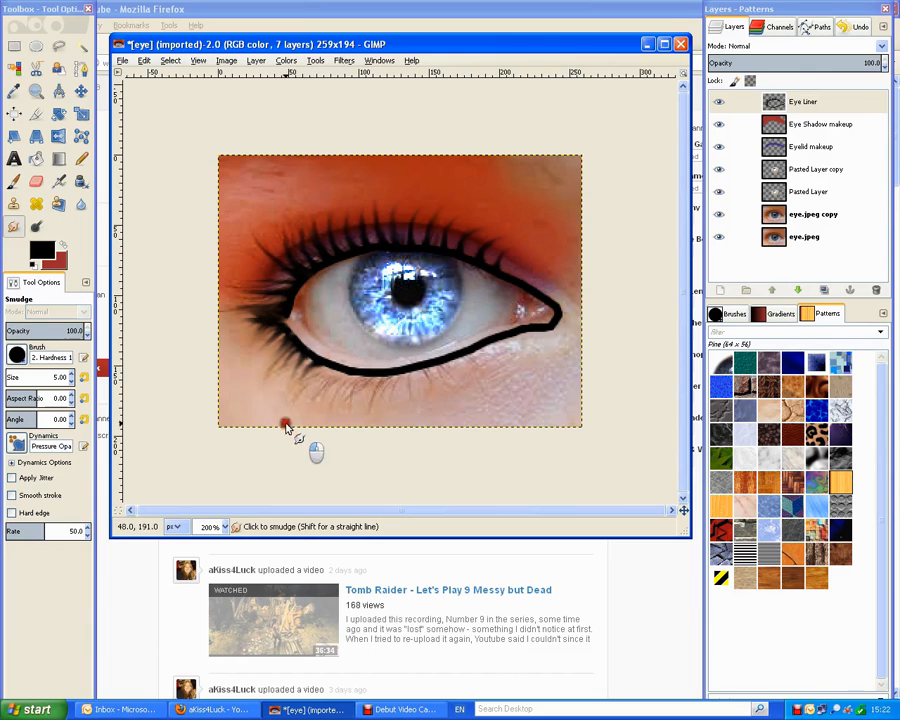
left_click_drag(311, 373, 283, 414)
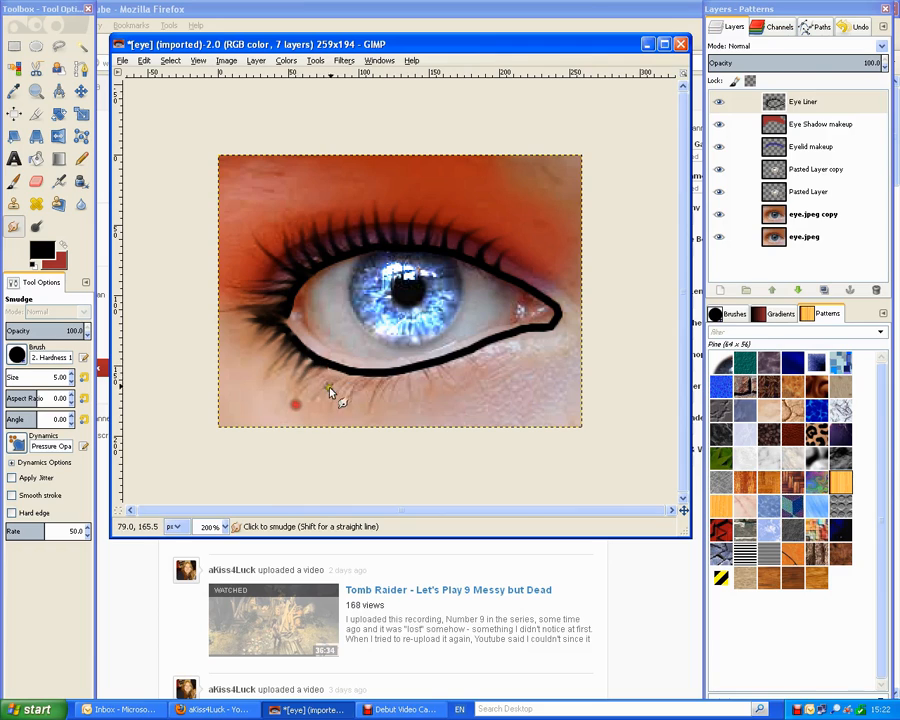
mouse_move(329, 368)
left_mouse_down()
mouse_move(300, 410)
mouse_move(303, 421)
mouse_move(307, 389)
mouse_move(293, 425)
mouse_move(307, 407)
mouse_move(304, 416)
left_mouse_up()
mouse_move(334, 372)
left_mouse_down()
mouse_move(307, 414)
mouse_move(347, 373)
mouse_move(323, 404)
mouse_move(345, 379)
mouse_move(328, 398)
mouse_move(347, 396)
mouse_move(343, 379)
mouse_move(325, 426)
mouse_move(346, 380)
mouse_move(331, 418)
mouse_move(340, 386)
mouse_move(332, 418)
mouse_move(322, 396)
mouse_move(337, 372)
mouse_move(365, 384)
mouse_move(360, 373)
mouse_move(338, 421)
mouse_move(364, 373)
mouse_move(350, 417)
left_mouse_up()
Smudge lashes down along the lower liner to the inner corner and stretch outer-corner lashes further left.
mouse_move(351, 370)
left_mouse_down()
mouse_move(343, 407)
mouse_move(351, 377)
mouse_move(375, 377)
mouse_move(353, 412)
mouse_move(383, 380)
mouse_move(366, 392)
mouse_move(374, 376)
mouse_move(364, 415)
left_mouse_up()
mouse_move(386, 375)
left_mouse_down()
mouse_move(369, 414)
mouse_move(390, 380)
mouse_move(378, 411)
mouse_move(400, 384)
mouse_move(384, 414)
mouse_move(385, 405)
left_mouse_up()
left_click_drag(422, 372, 410, 420)
mouse_move(412, 376)
left_mouse_down()
mouse_move(395, 408)
mouse_move(415, 371)
mouse_move(413, 410)
mouse_move(421, 369)
mouse_move(432, 415)
mouse_move(422, 371)
mouse_move(438, 410)
mouse_move(424, 369)
mouse_move(445, 402)
mouse_move(427, 380)
mouse_move(430, 407)
mouse_move(434, 365)
mouse_move(462, 413)
left_mouse_up()
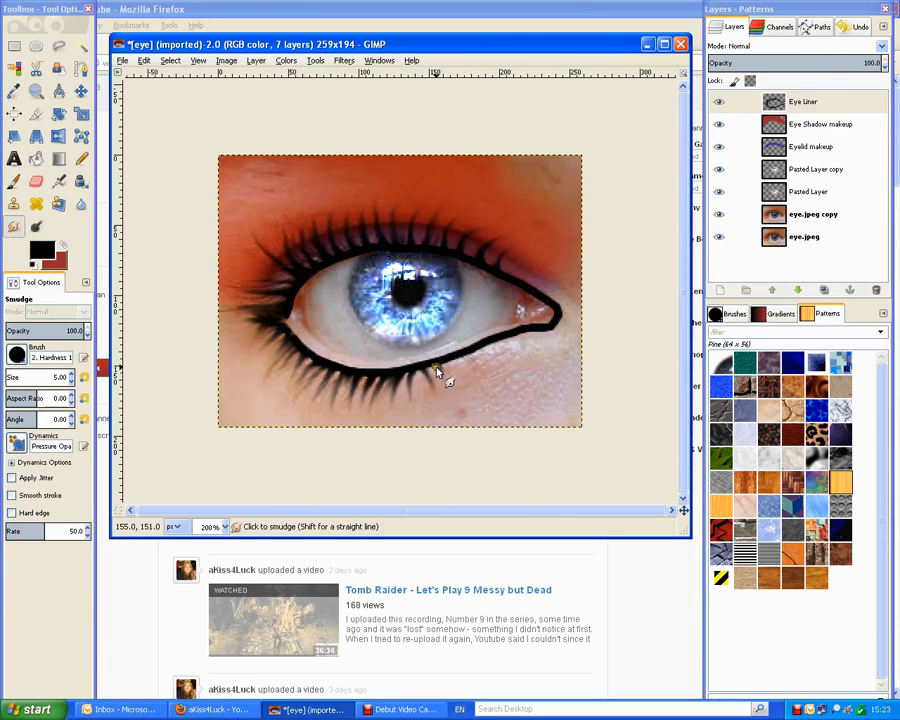
mouse_move(436, 370)
left_mouse_down()
mouse_move(464, 407)
mouse_move(452, 398)
mouse_move(472, 409)
mouse_move(486, 388)
mouse_move(497, 406)
left_mouse_up()
left_click_drag(474, 360, 495, 404)
mouse_move(480, 346)
left_mouse_down()
mouse_move(515, 389)
mouse_move(484, 353)
mouse_move(503, 389)
left_mouse_up()
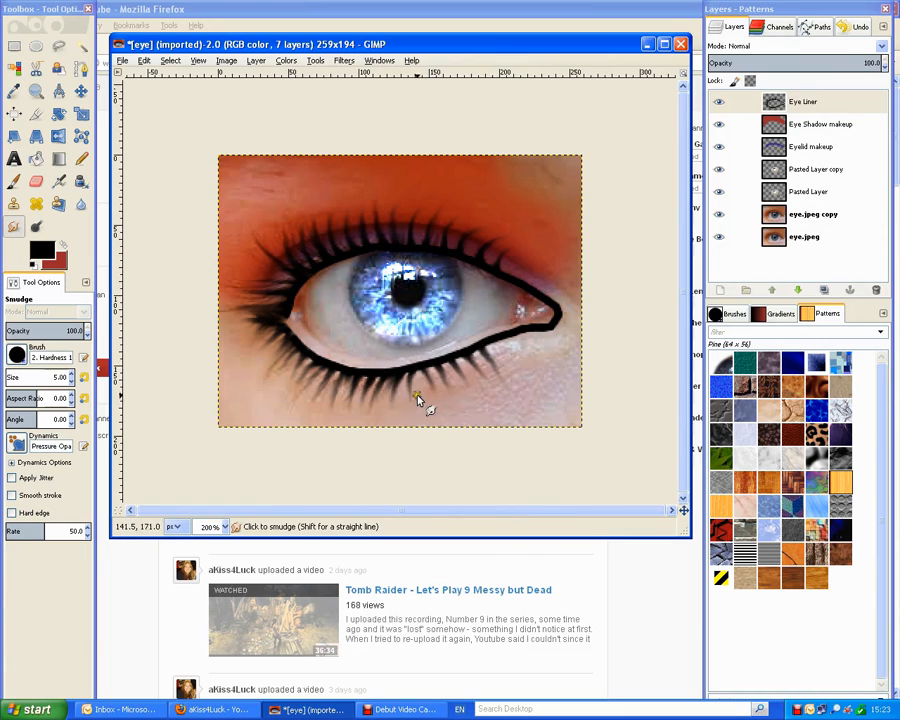
mouse_move(314, 367)
left_mouse_down()
mouse_move(289, 397)
mouse_move(312, 410)
mouse_move(302, 351)
mouse_move(266, 381)
mouse_move(286, 385)
mouse_move(303, 348)
mouse_move(276, 404)
mouse_move(290, 390)
mouse_move(289, 340)
mouse_move(253, 393)
left_mouse_up()
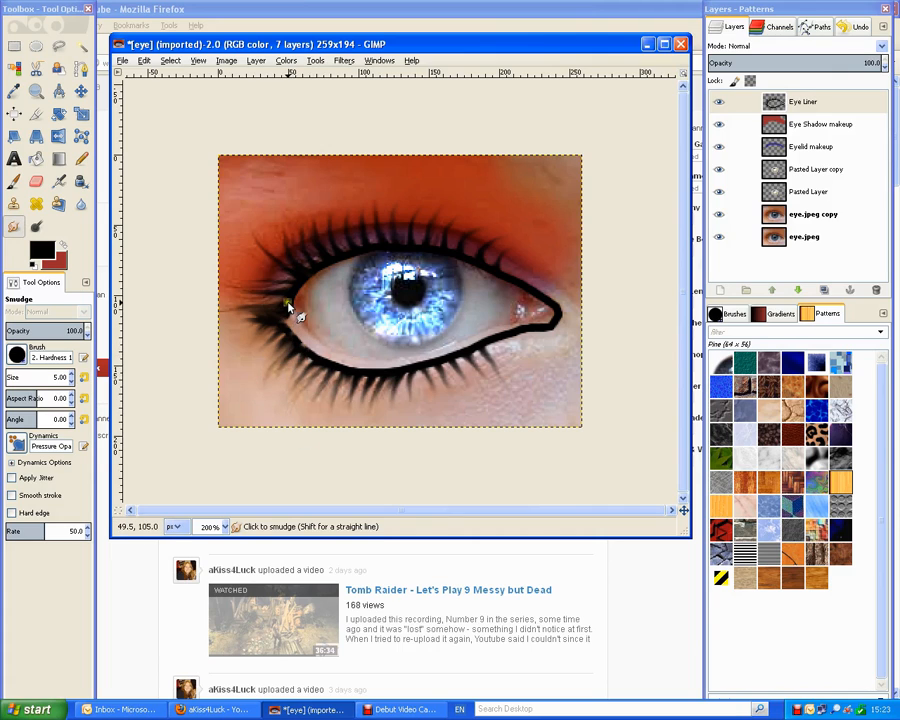
mouse_move(288, 303)
left_mouse_down()
mouse_move(273, 309)
mouse_move(240, 292)
mouse_move(257, 295)
mouse_move(214, 301)
mouse_move(260, 281)
mouse_move(226, 294)
mouse_move(220, 271)
left_mouse_up()
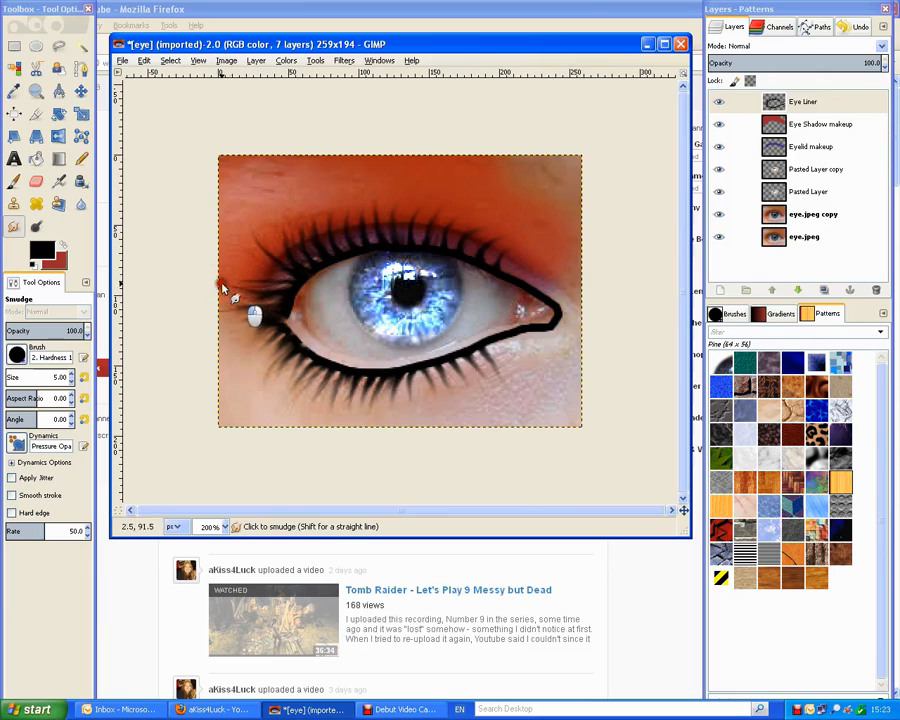
left_click_drag(267, 296, 217, 283)
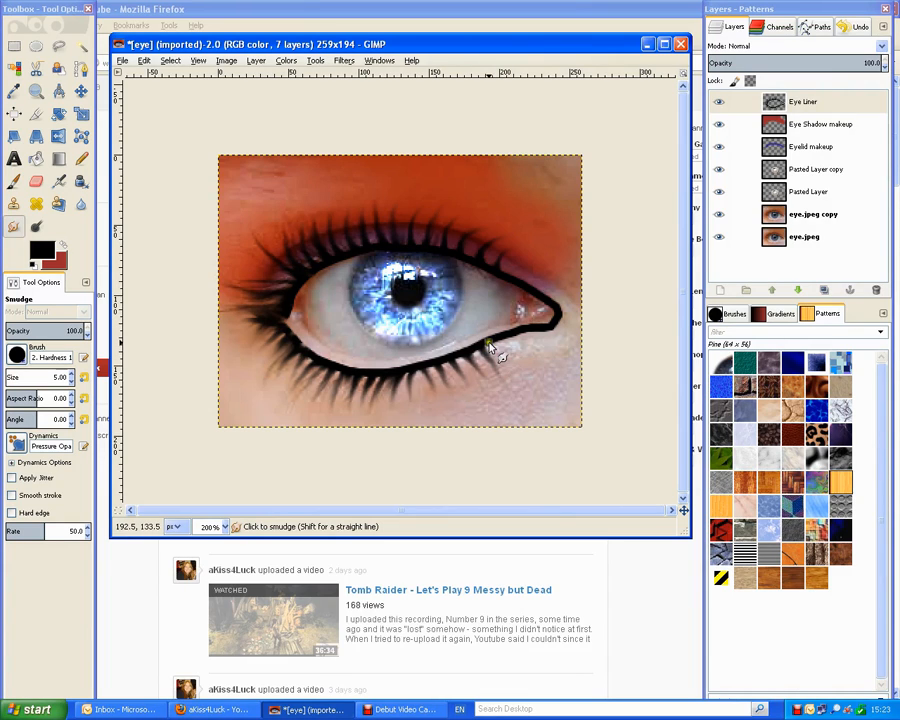
mouse_move(496, 349)
left_mouse_down()
mouse_move(489, 345)
mouse_move(532, 380)
mouse_move(523, 383)
left_mouse_up()
Set the Smudge size to 3 pixels.
left_click(48, 374)
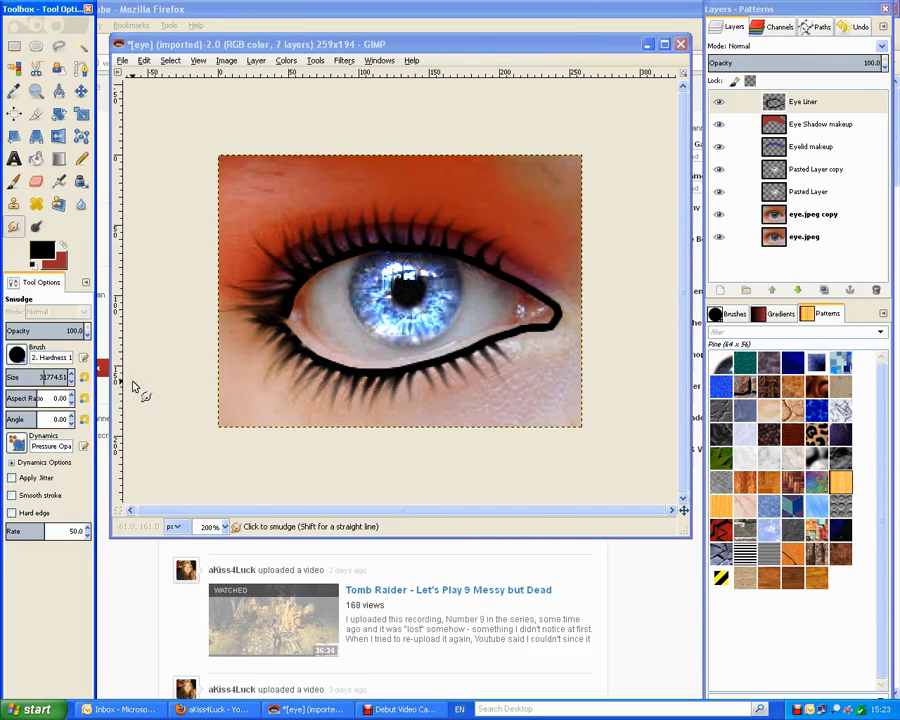
key("Tab")
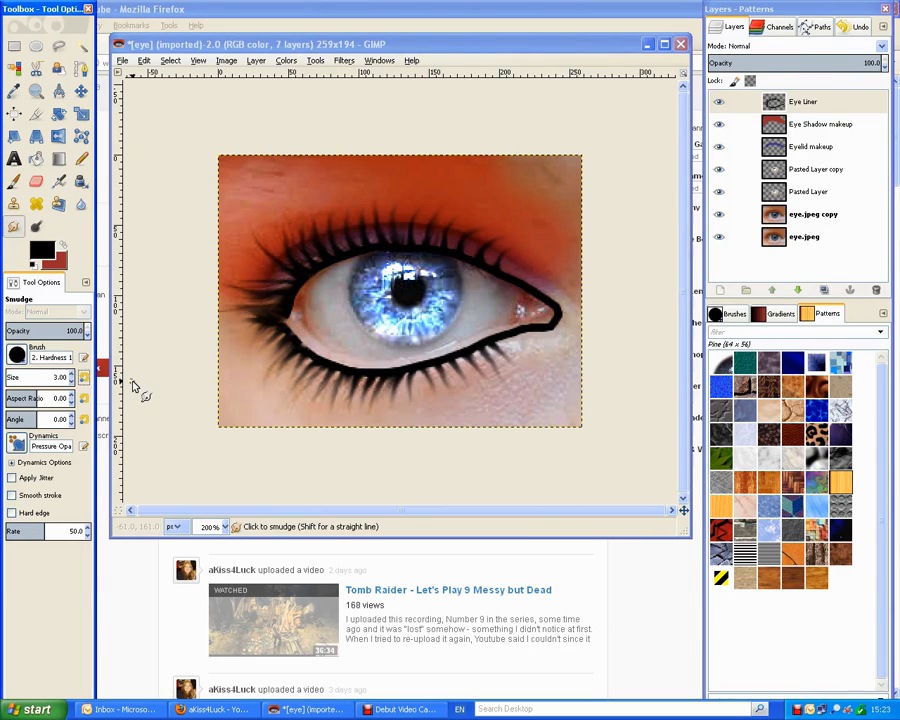
left_click(151, 377)
Add finer, longer lower lashes and extend an upper outer-corner lash toward the image edge.
mouse_move(321, 370)
left_mouse_down()
mouse_move(309, 362)
mouse_move(380, 391)
mouse_move(364, 380)
left_mouse_up()
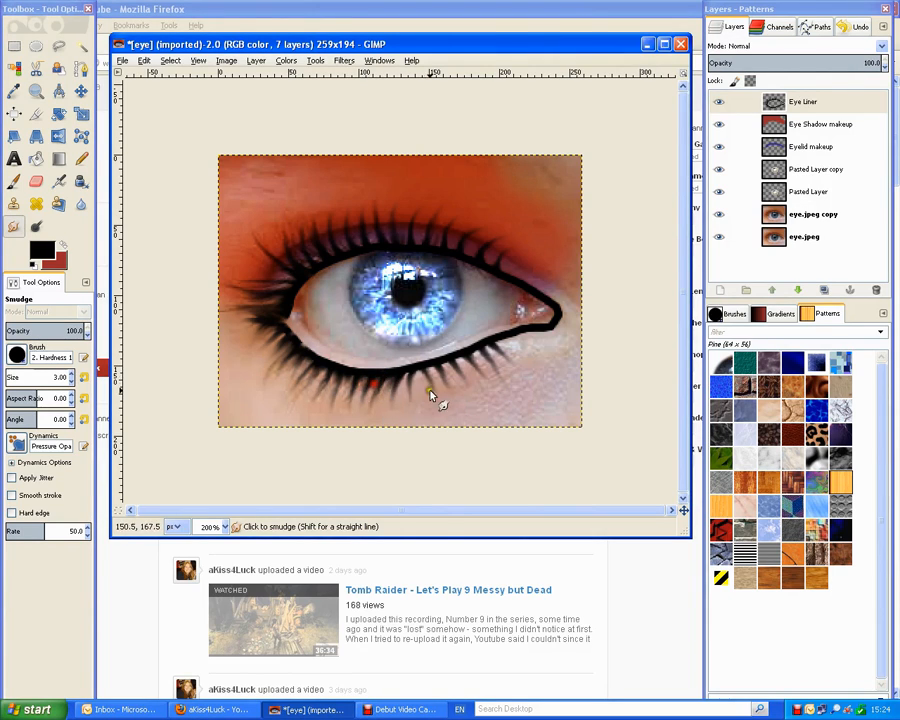
mouse_move(430, 392)
left_mouse_down()
mouse_move(405, 380)
mouse_move(451, 373)
mouse_move(454, 358)
mouse_move(497, 371)
left_mouse_up()
left_click(327, 366)
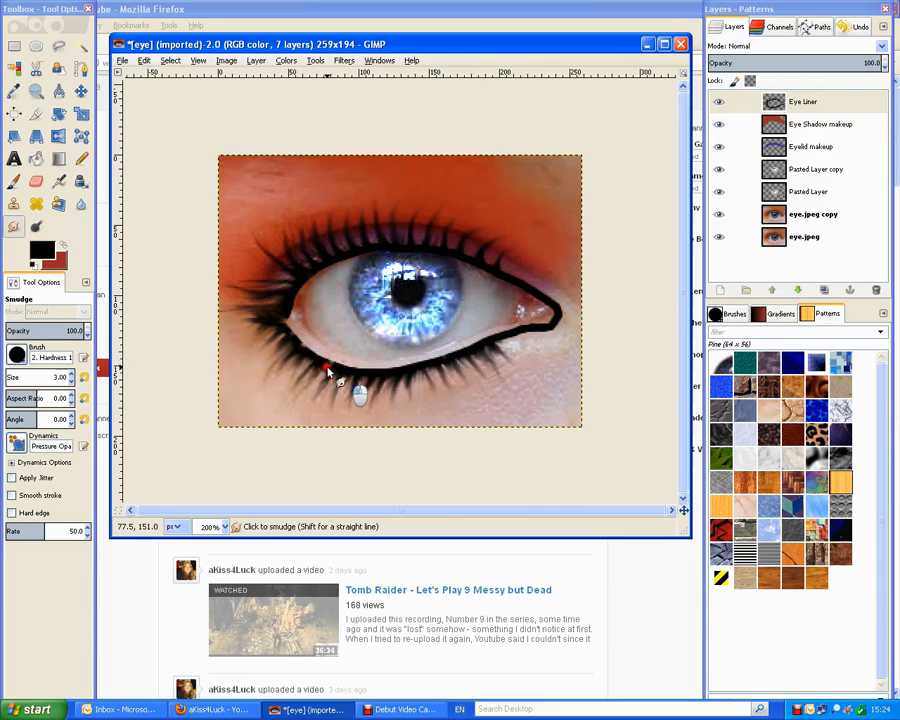
left_click_drag(314, 363, 270, 420)
left_click_drag(343, 373, 314, 425)
left_click_drag(351, 373, 335, 452)
left_click_drag(366, 377, 378, 454)
left_click_drag(366, 378, 362, 452)
left_click_drag(420, 367, 434, 440)
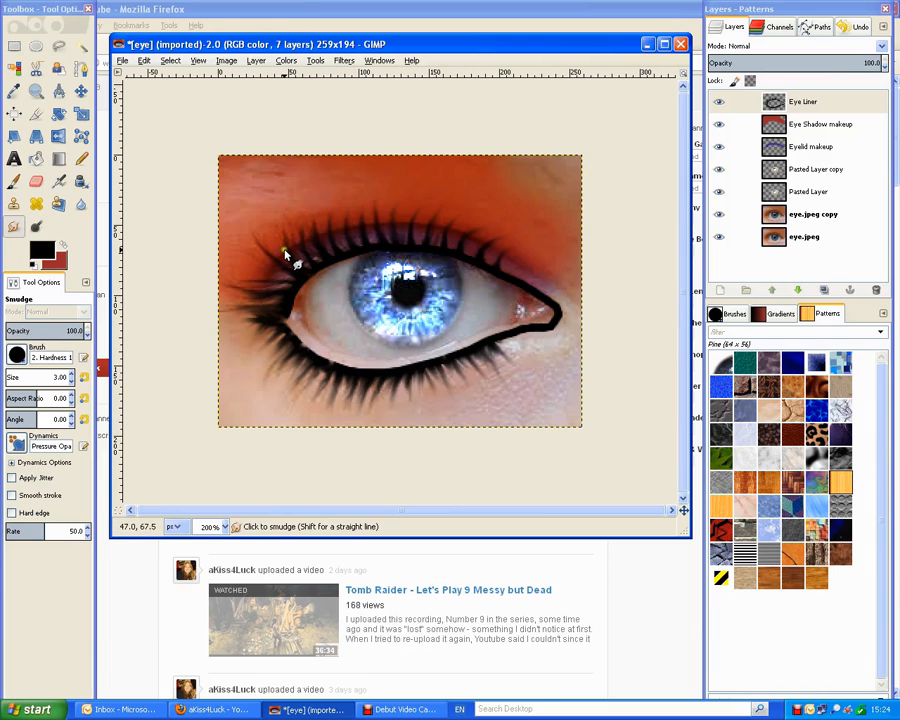
left_click_drag(291, 290, 209, 267)
mouse_move(274, 294)
left_mouse_down()
mouse_move(308, 278)
mouse_move(312, 250)
mouse_move(311, 270)
mouse_move(331, 278)
mouse_move(316, 272)
mouse_move(321, 264)
mouse_move(307, 245)
mouse_move(337, 280)
mouse_move(321, 266)
mouse_move(349, 264)
mouse_move(335, 258)
mouse_move(331, 241)
mouse_move(340, 264)
mouse_move(333, 257)
mouse_move(374, 278)
mouse_move(337, 230)
left_mouse_up()
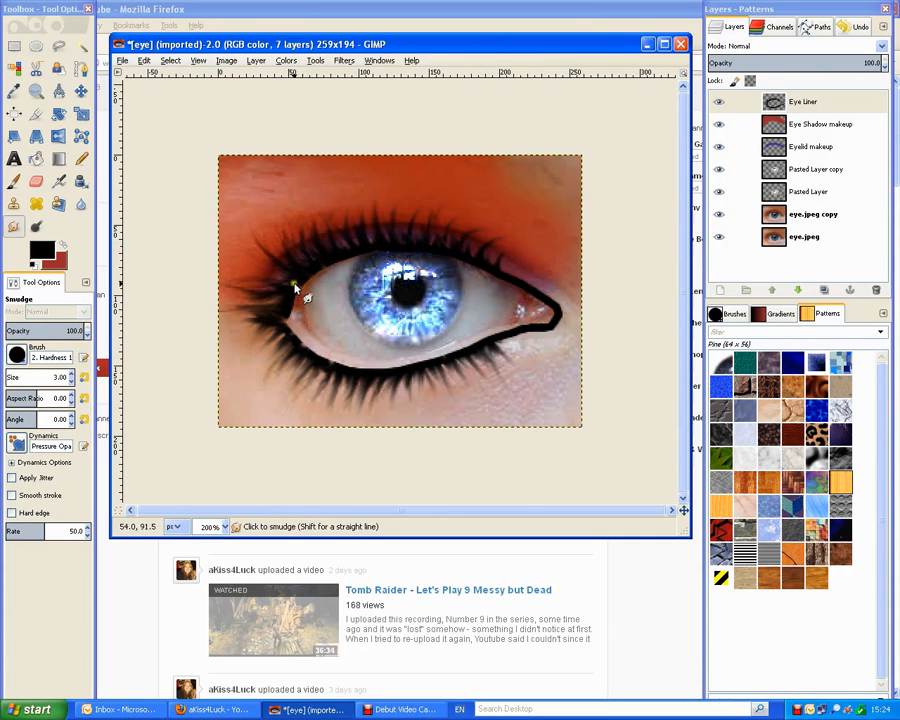
Pull the outer-corner liner into extra fine lashes and smudge the lower-left lashes outward.
left_click_drag(294, 284, 240, 226)
mouse_move(302, 305)
left_mouse_down()
mouse_move(241, 257)
mouse_move(232, 218)
mouse_move(207, 276)
left_mouse_up()
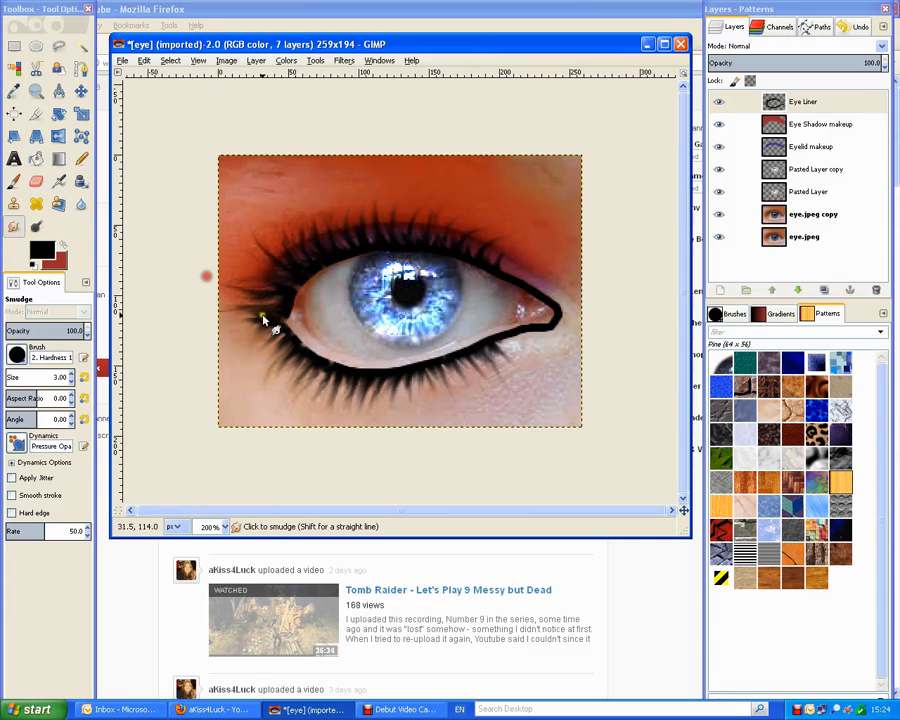
left_click_drag(282, 289, 215, 294)
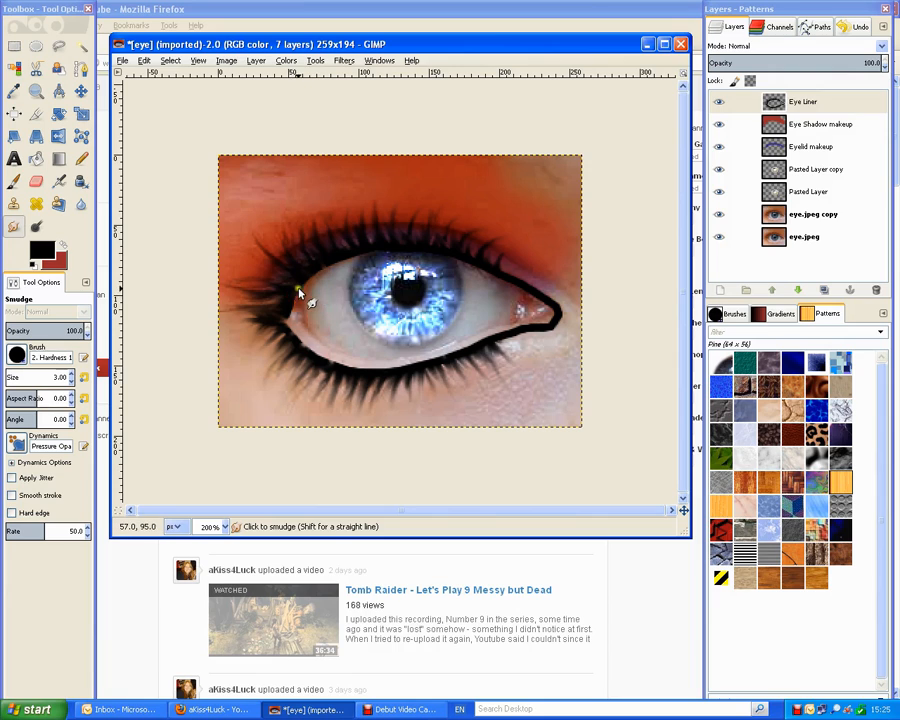
left_click_drag(299, 287, 252, 277)
mouse_move(290, 345)
left_mouse_down()
mouse_move(273, 388)
mouse_move(285, 364)
mouse_move(280, 348)
mouse_move(237, 411)
left_mouse_up()
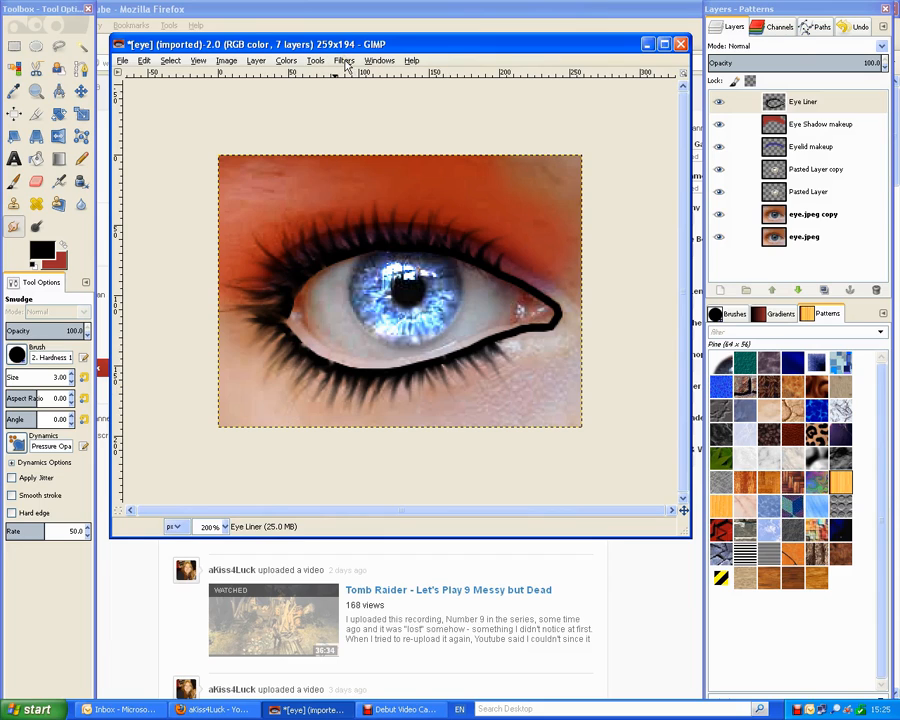
Apply a 2-pixel Gaussian blur to the Eye Liner layer.
left_click(790, 101)
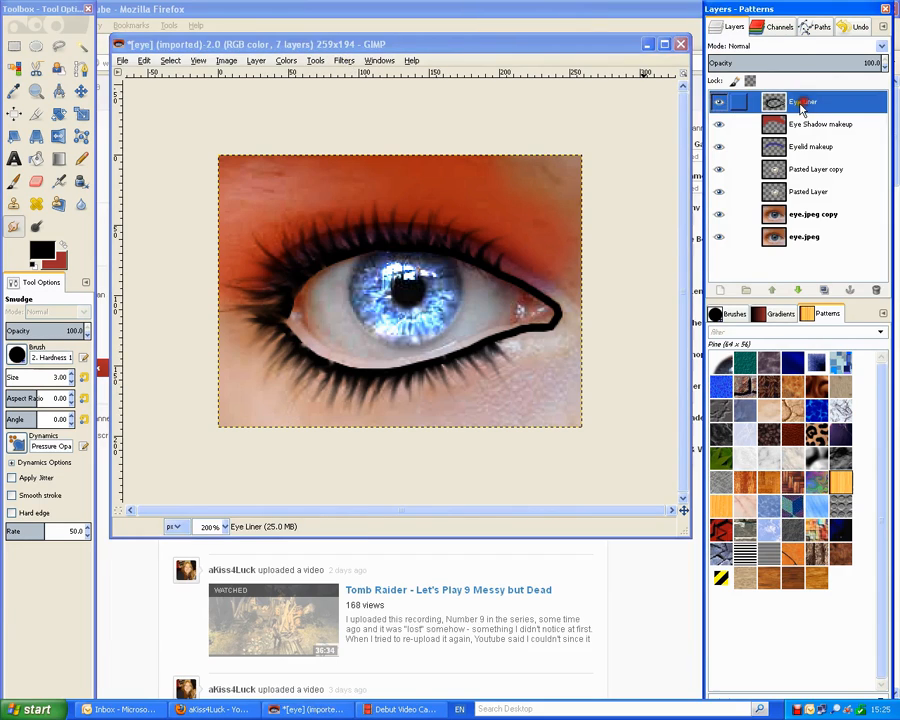
left_click(343, 61)
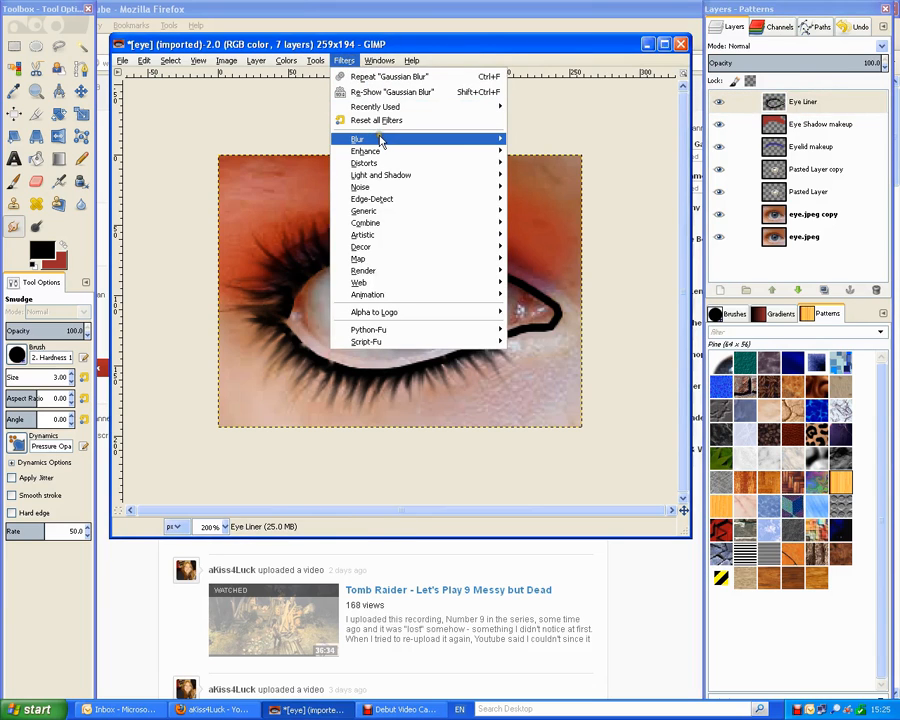
mouse_move(420, 139)
left_click(566, 151)
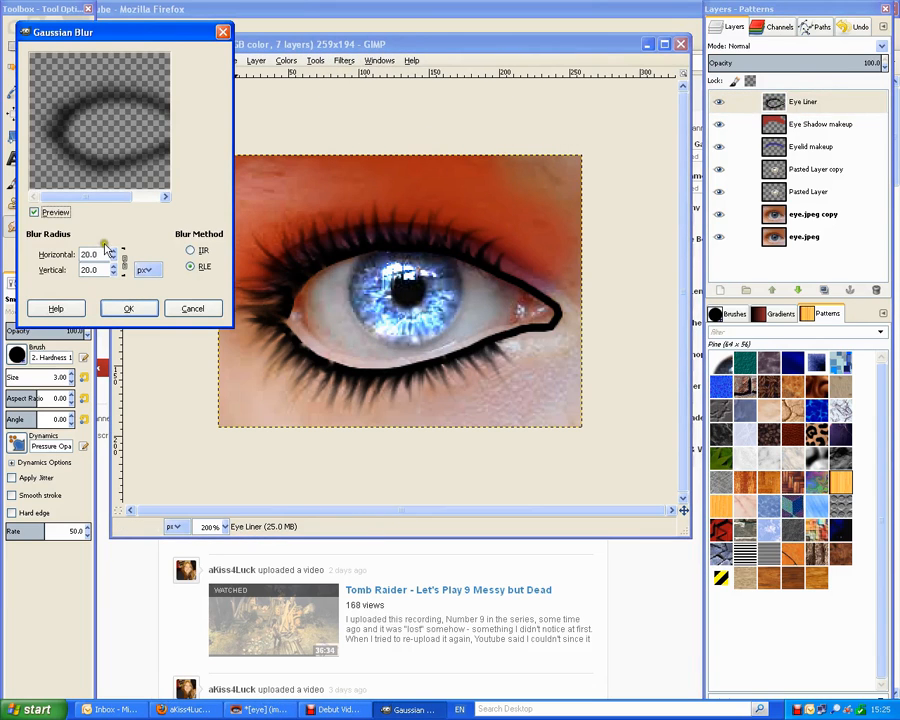
left_click_drag(116, 259, 116, 260)
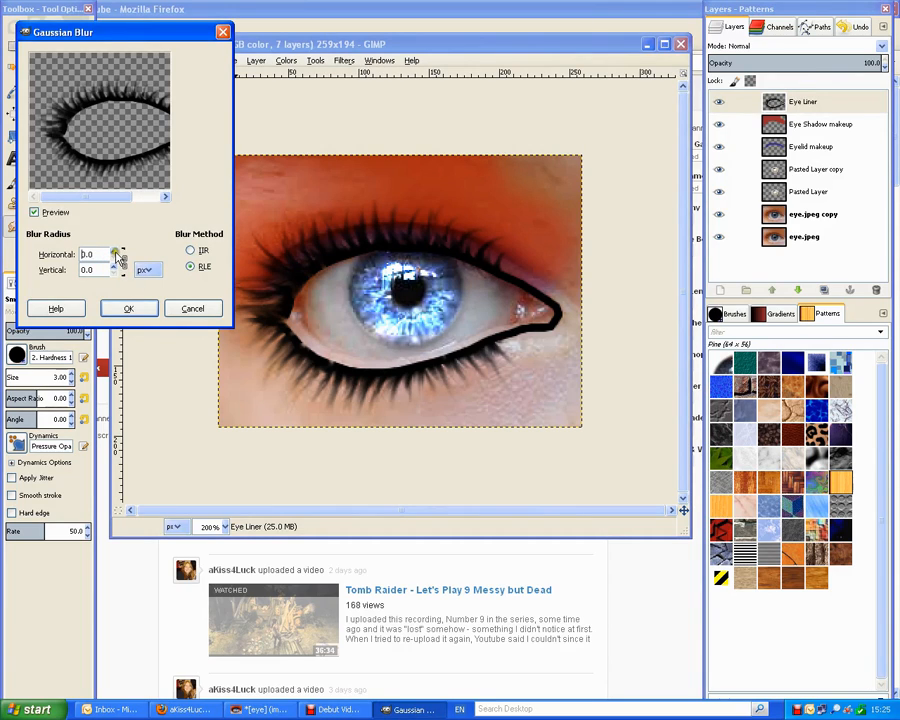
left_click(116, 252)
left_click(128, 308)
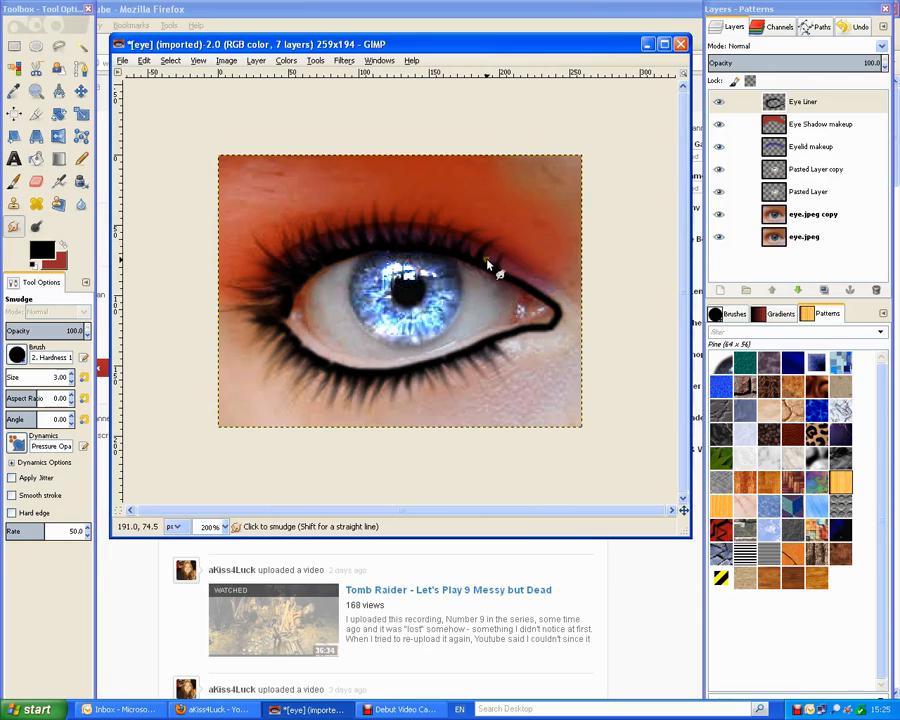
With the Blur/Sharpen brush at size 12.22, soften the liner along the lower lash line and corners.
left_click(83, 206)
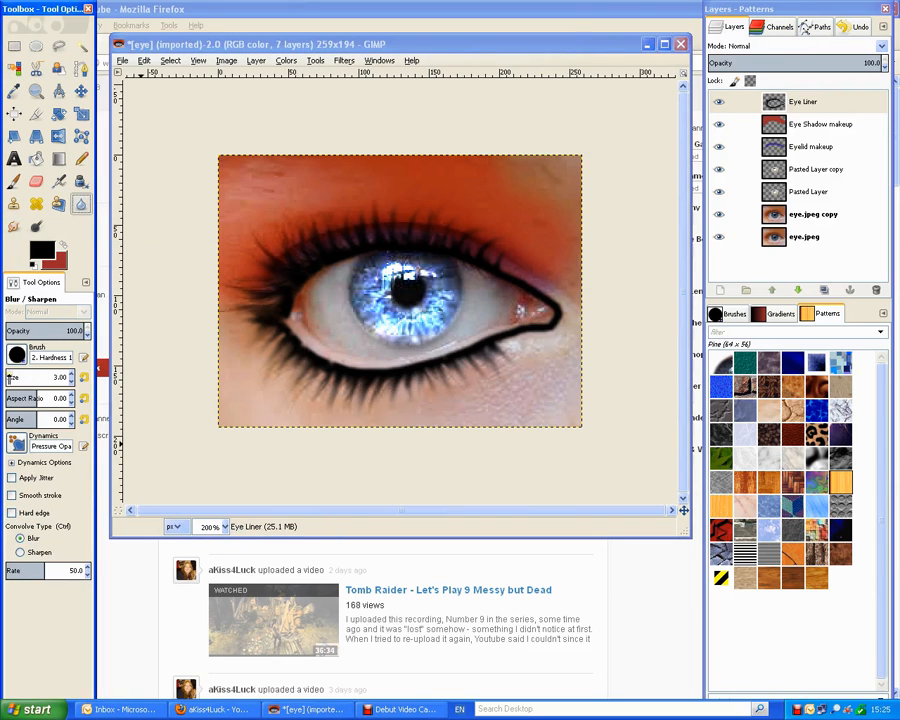
left_click_drag(10, 378, 3, 377)
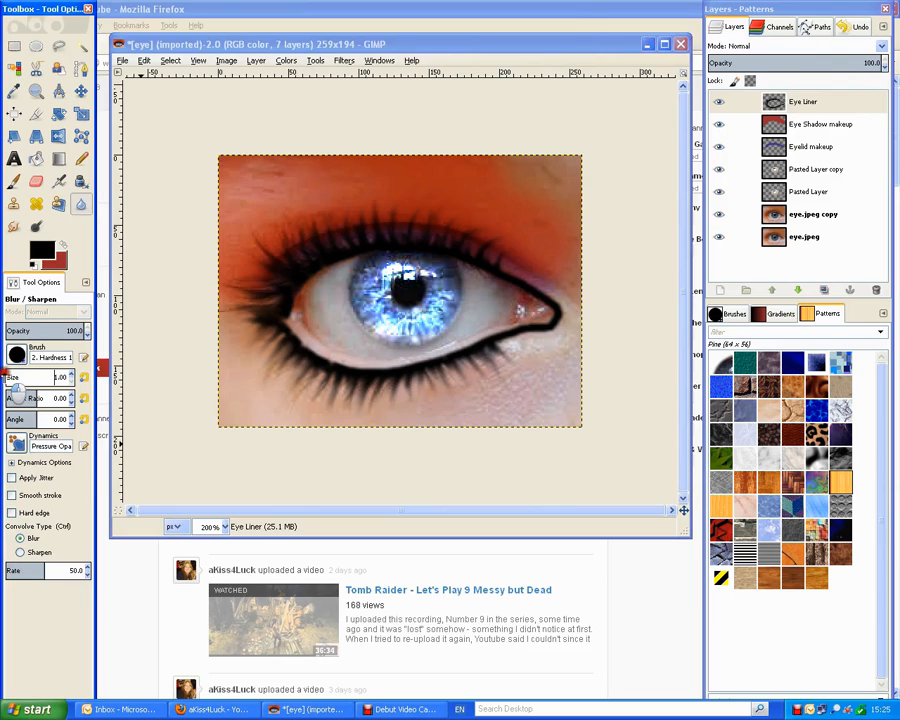
left_click_drag(3, 375, 9, 376)
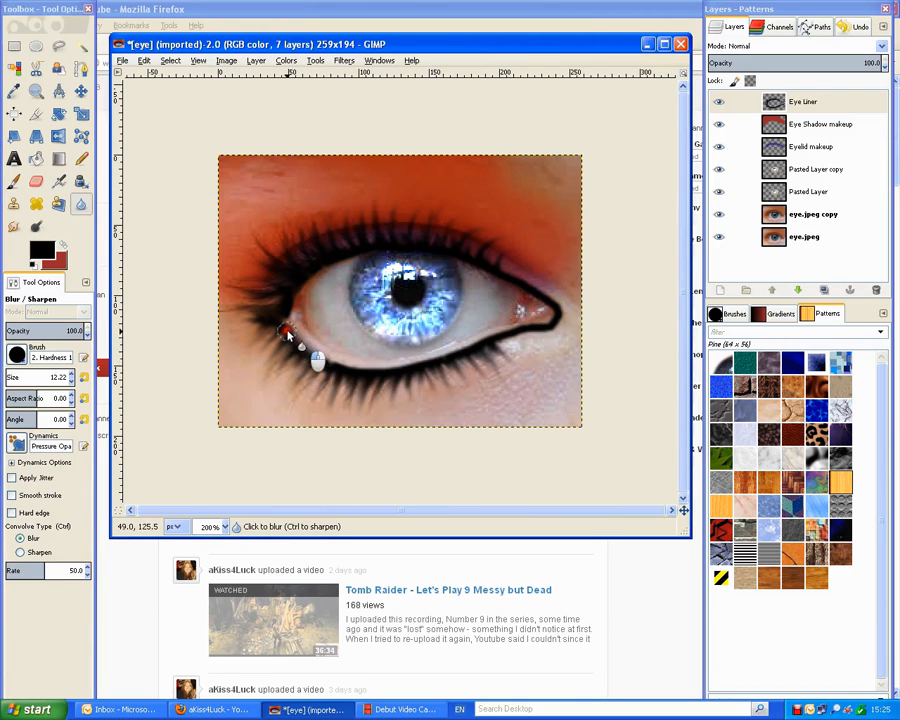
mouse_move(313, 355)
left_mouse_down()
mouse_move(346, 376)
mouse_move(324, 361)
mouse_move(382, 376)
mouse_move(368, 372)
mouse_move(427, 374)
mouse_move(428, 364)
mouse_move(451, 360)
mouse_move(419, 366)
mouse_move(504, 338)
mouse_move(508, 328)
mouse_move(557, 320)
mouse_move(552, 329)
mouse_move(557, 308)
mouse_move(525, 289)
mouse_move(551, 302)
mouse_move(531, 297)
mouse_move(541, 324)
mouse_move(501, 336)
mouse_move(553, 311)
mouse_move(456, 258)
mouse_move(375, 245)
mouse_move(306, 275)
mouse_move(288, 306)
mouse_move(292, 324)
mouse_move(284, 314)
mouse_move(258, 318)
mouse_move(283, 322)
mouse_move(322, 350)
left_mouse_up()
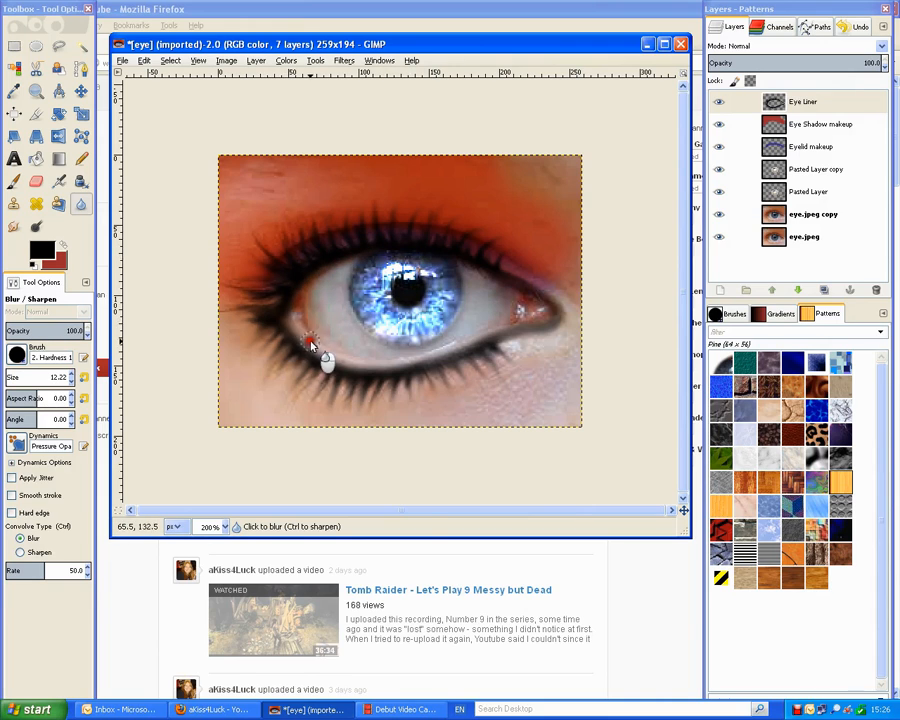
mouse_move(530, 332)
left_mouse_down()
mouse_move(468, 347)
mouse_move(476, 333)
mouse_move(549, 311)
left_mouse_up()
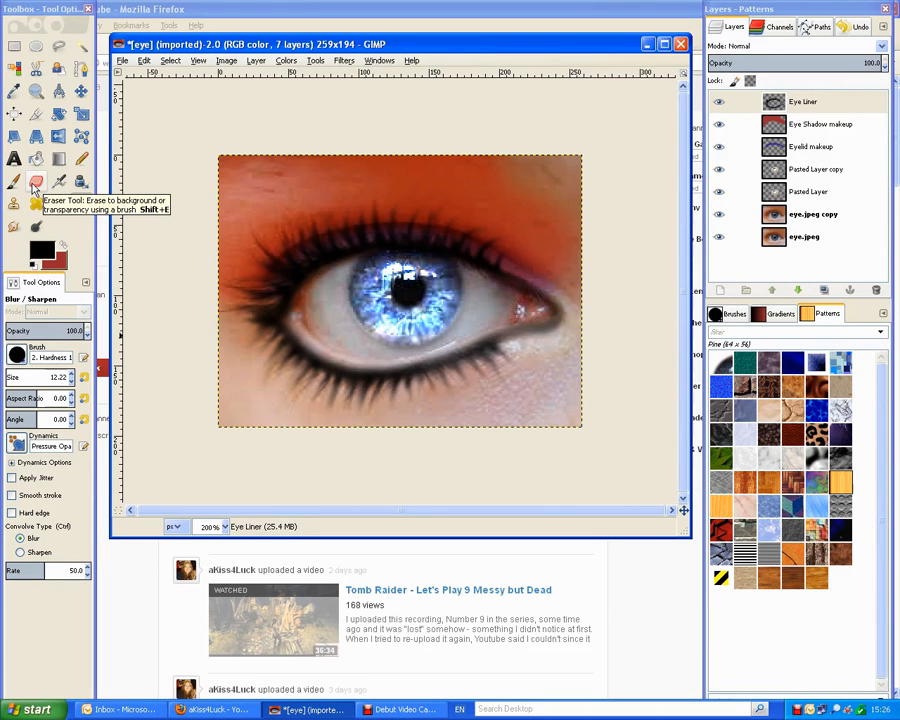
Switch to the Smudge tool with a brush size of 5.
left_click(14, 226)
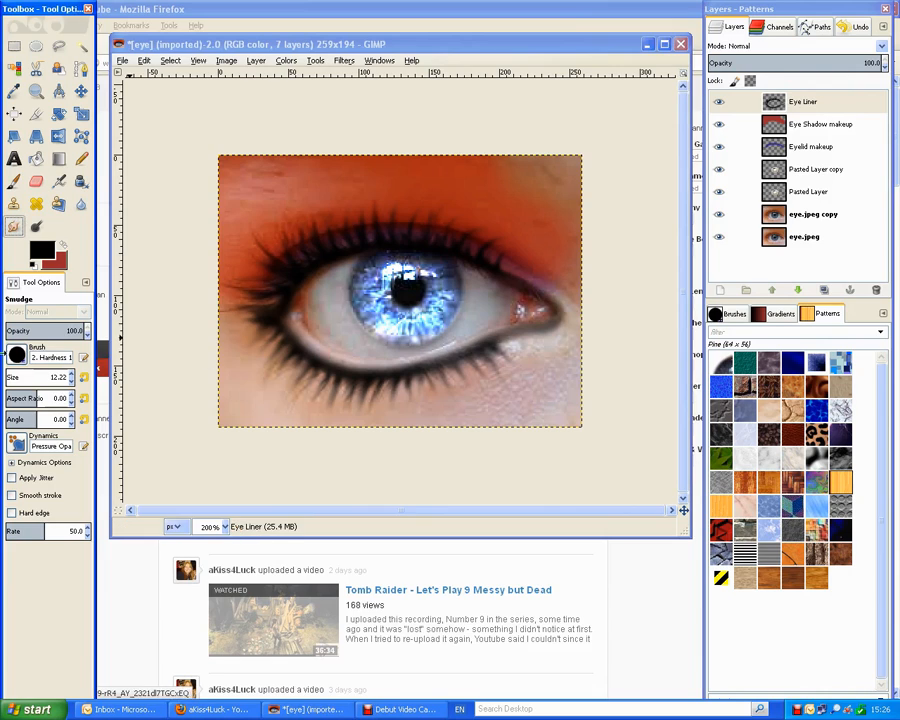
left_click_drag(36, 378, 6, 369)
left_click(52, 377)
type("55.00")
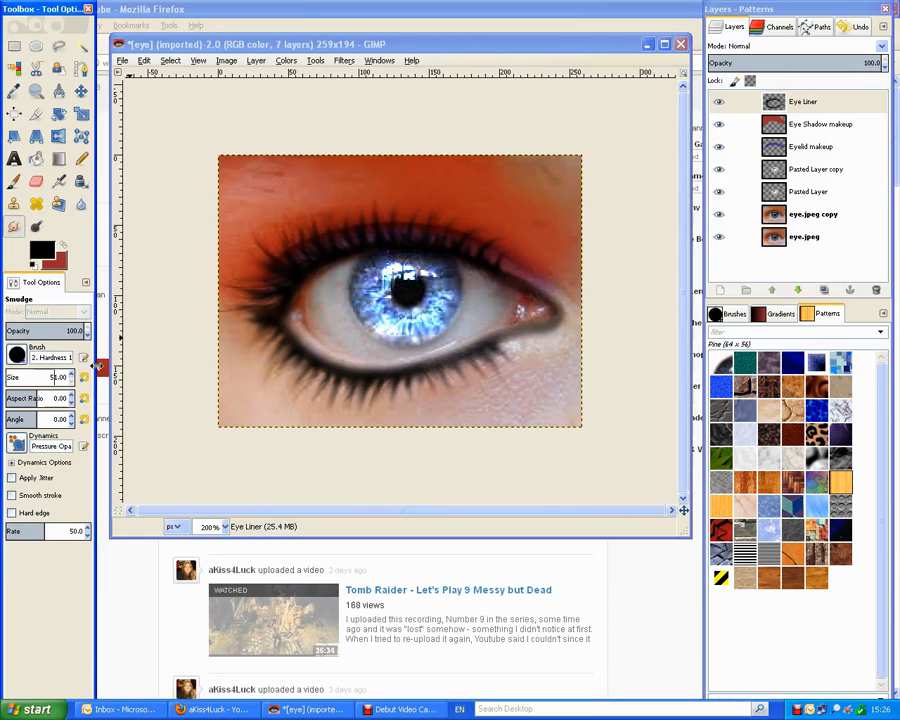
key("Delete")
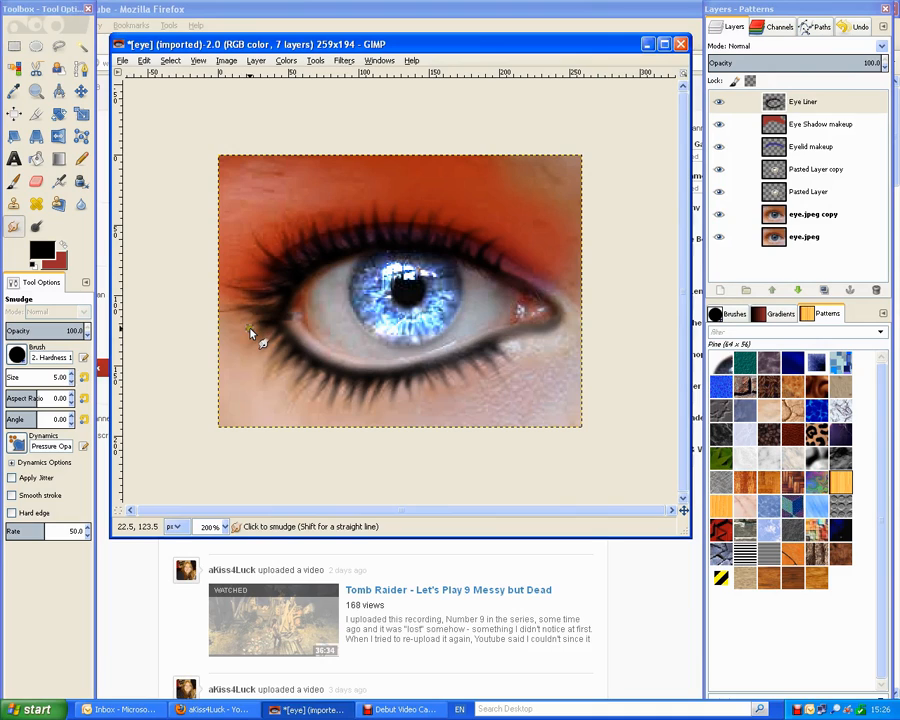
Smudge the outer-corner liner and lashes outward into short leftward strokes.
left_click_drag(272, 321, 262, 349)
mouse_move(295, 301)
left_mouse_down()
mouse_move(251, 301)
mouse_move(268, 311)
mouse_move(234, 303)
mouse_move(240, 316)
mouse_move(265, 322)
mouse_move(247, 301)
mouse_move(292, 323)
mouse_move(213, 264)
left_mouse_up()
mouse_move(283, 298)
left_mouse_down()
mouse_move(254, 314)
mouse_move(289, 305)
mouse_move(278, 311)
mouse_move(223, 311)
mouse_move(257, 316)
mouse_move(211, 300)
left_mouse_up()
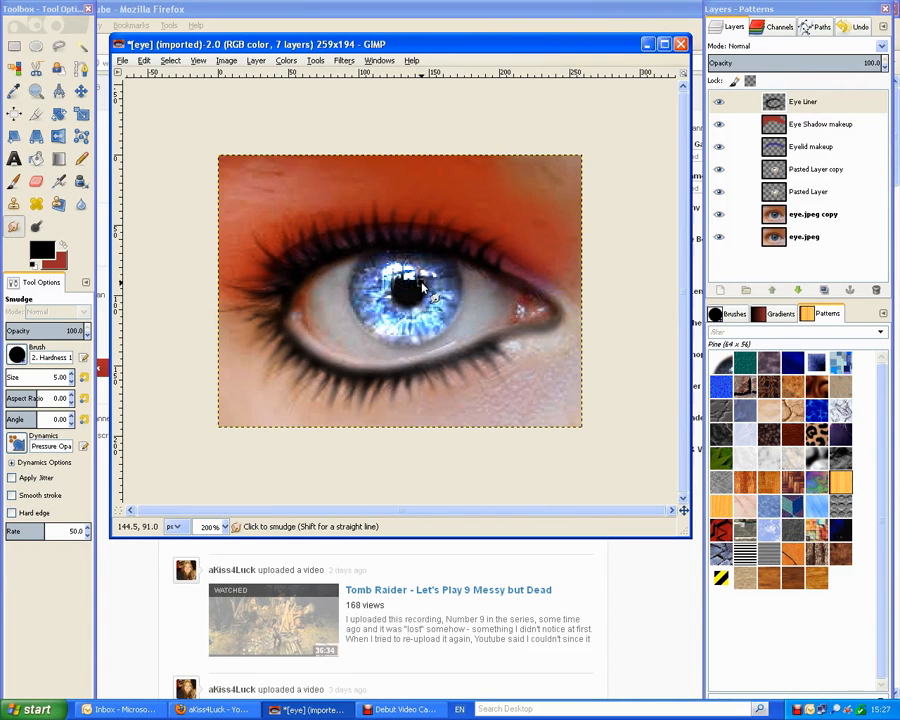
left_click(344, 321)
left_click_drag(275, 302, 231, 309)
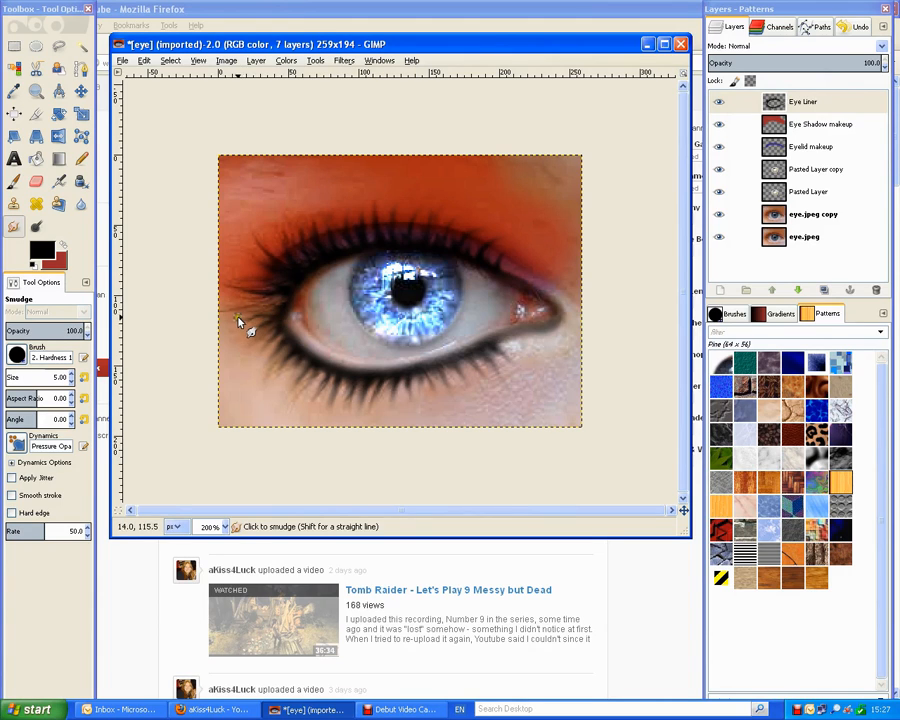
left_click_drag(267, 308, 232, 329)
left_click_drag(262, 311, 231, 323)
left_click_drag(279, 297, 252, 327)
left_click_drag(244, 307, 215, 301)
left_click_drag(274, 294, 259, 296)
mouse_move(297, 287)
left_mouse_down()
mouse_move(280, 302)
mouse_move(285, 313)
left_mouse_up()
mouse_move(284, 292)
left_mouse_down()
mouse_move(281, 323)
mouse_move(296, 311)
mouse_move(290, 293)
mouse_move(302, 339)
mouse_move(304, 317)
mouse_move(384, 320)
mouse_move(384, 307)
mouse_move(314, 341)
mouse_move(291, 310)
mouse_move(339, 318)
mouse_move(290, 317)
mouse_move(317, 301)
left_mouse_up()
left_click_drag(276, 312, 245, 321)
Drop the smudge size to 2 and flick the left-corner lashes into finer wisps.
left_click(44, 372)
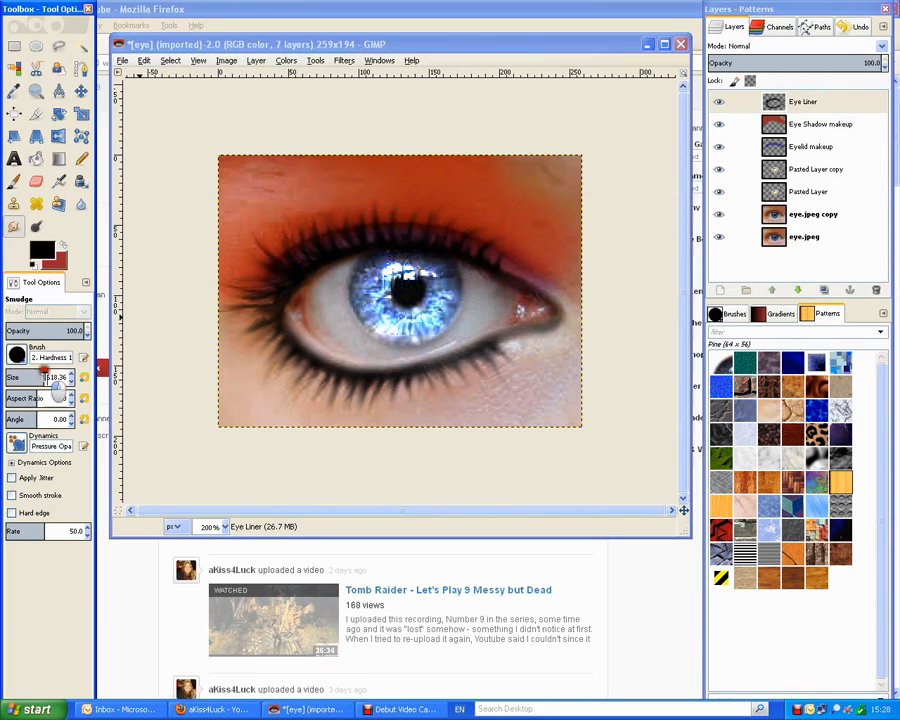
type("2")
key("Delete")
key("Delete")
key("Delete")
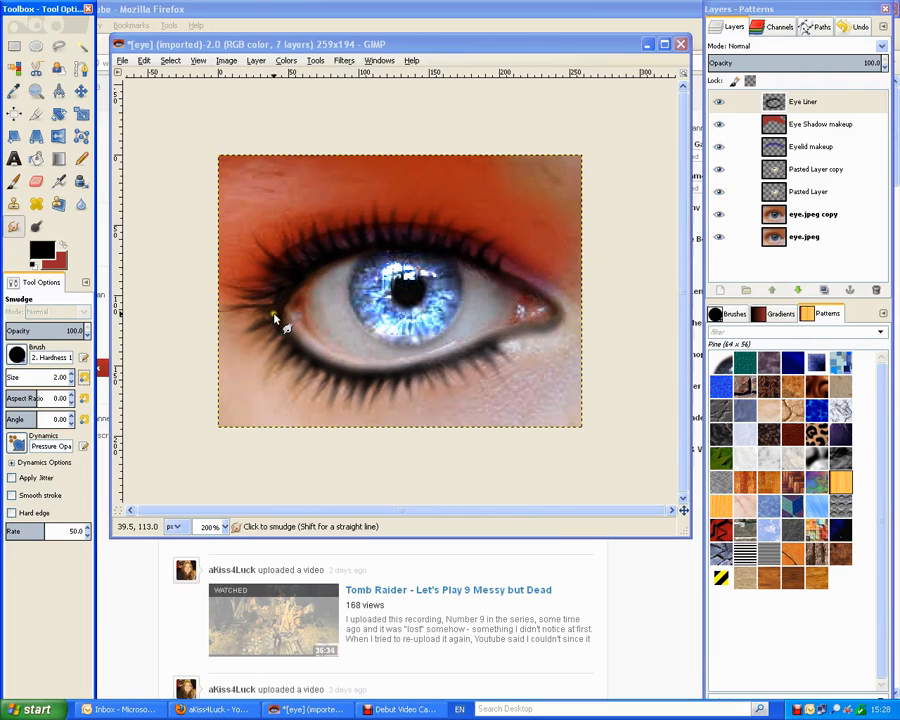
left_click(238, 331)
mouse_move(270, 313)
left_mouse_down()
mouse_move(231, 329)
mouse_move(259, 314)
mouse_move(249, 316)
mouse_move(260, 322)
mouse_move(240, 328)
mouse_move(274, 297)
mouse_move(235, 299)
mouse_move(253, 297)
mouse_move(225, 294)
mouse_move(267, 291)
mouse_move(230, 281)
mouse_move(285, 284)
mouse_move(243, 279)
left_mouse_up()
mouse_move(271, 317)
left_mouse_down()
mouse_move(241, 334)
mouse_move(257, 341)
mouse_move(243, 355)
left_mouse_up()
left_click(244, 360)
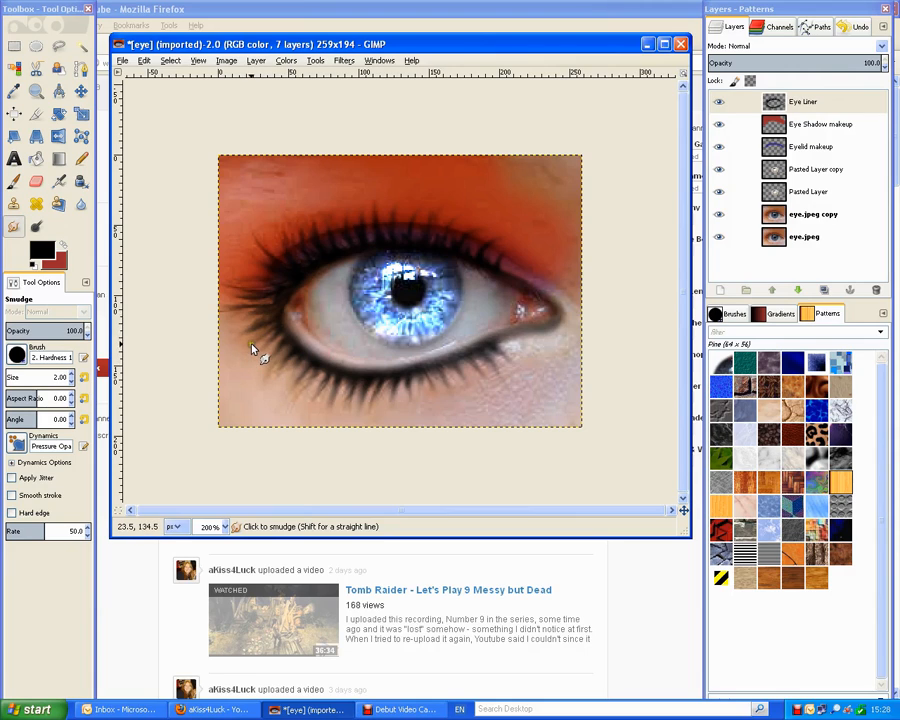
mouse_move(270, 313)
left_mouse_down()
mouse_move(240, 320)
mouse_move(214, 345)
left_mouse_up()
left_click_drag(274, 300, 270, 285)
left_click_drag(258, 299, 246, 294)
Blur the smudged left-corner lashes with the Blur/Sharpen brush at size 12.22.
left_click(81, 203)
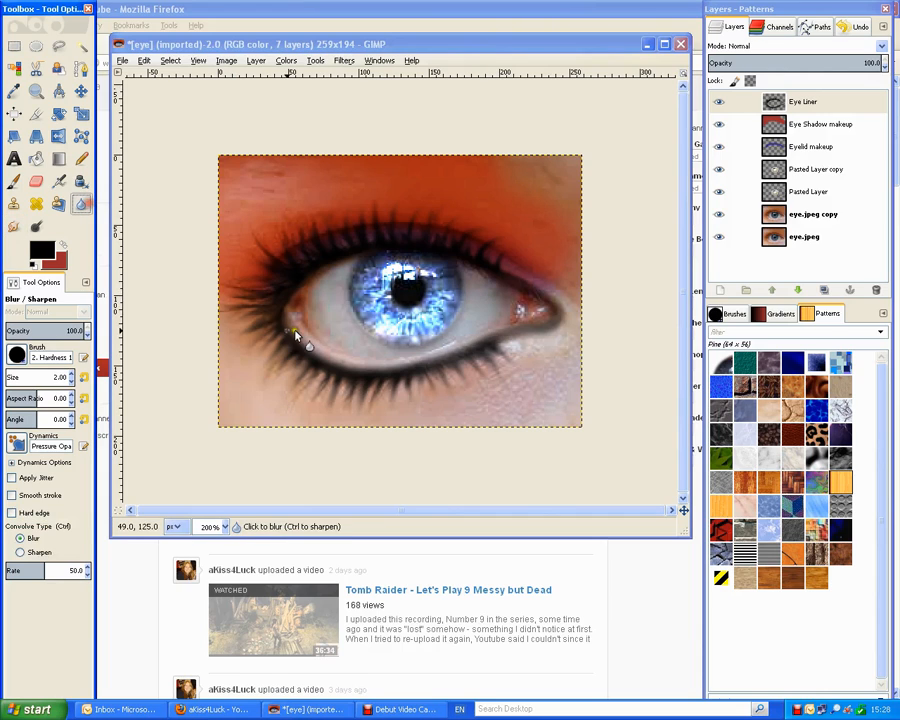
left_click_drag(12, 377, 7, 372)
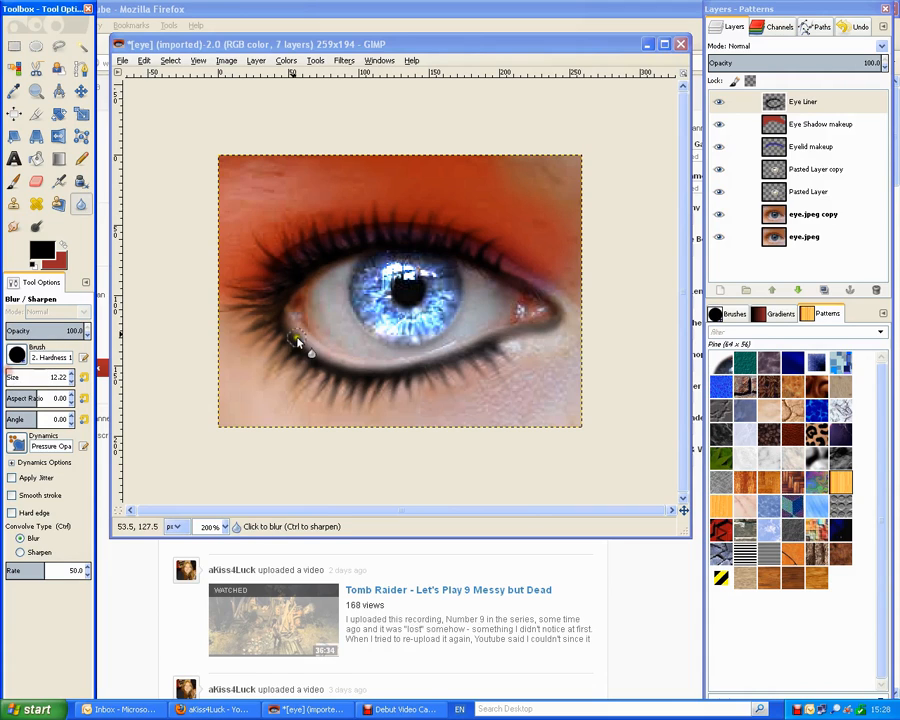
mouse_move(268, 296)
left_mouse_down()
mouse_move(256, 299)
mouse_move(270, 295)
mouse_move(275, 314)
mouse_move(280, 292)
mouse_move(285, 301)
mouse_move(307, 275)
mouse_move(276, 318)
mouse_move(288, 333)
left_mouse_up()
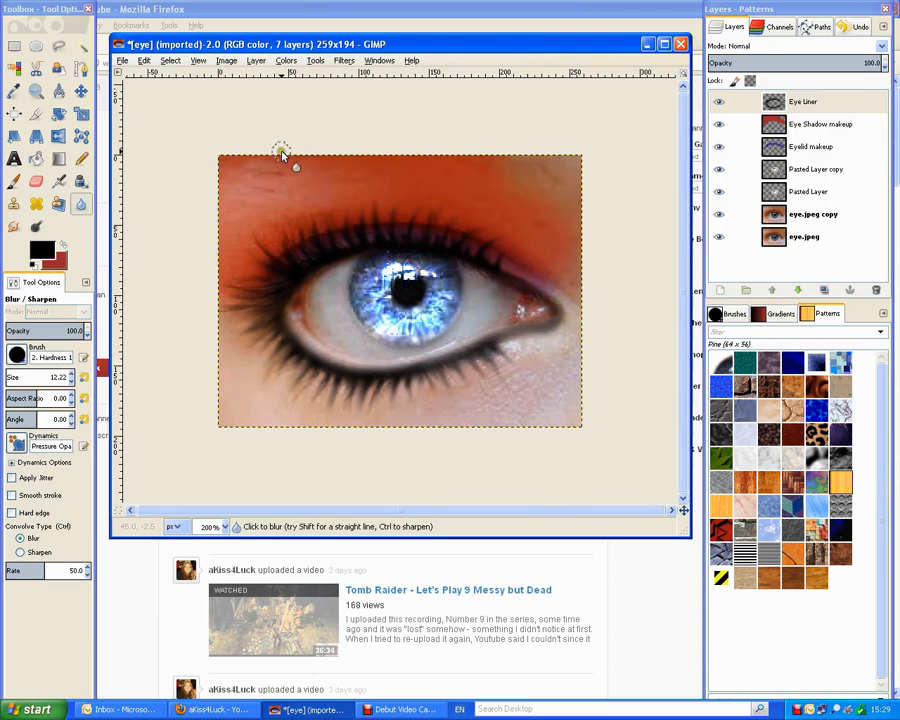
Create a new layer from visible and hide the Eye Liner, makeup and copy layers.
left_click(256, 60)
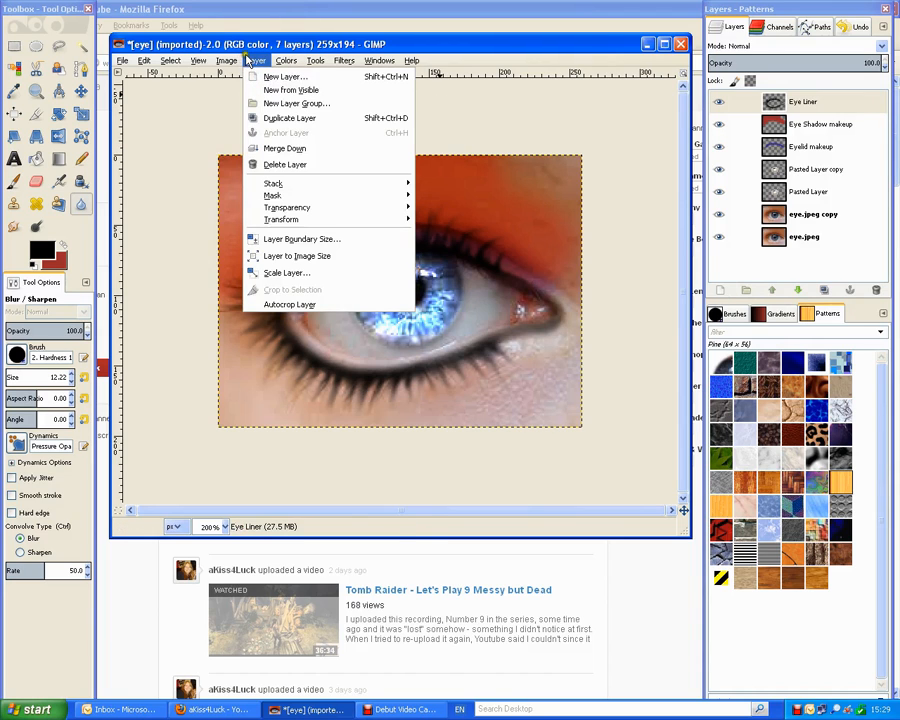
left_click(283, 88)
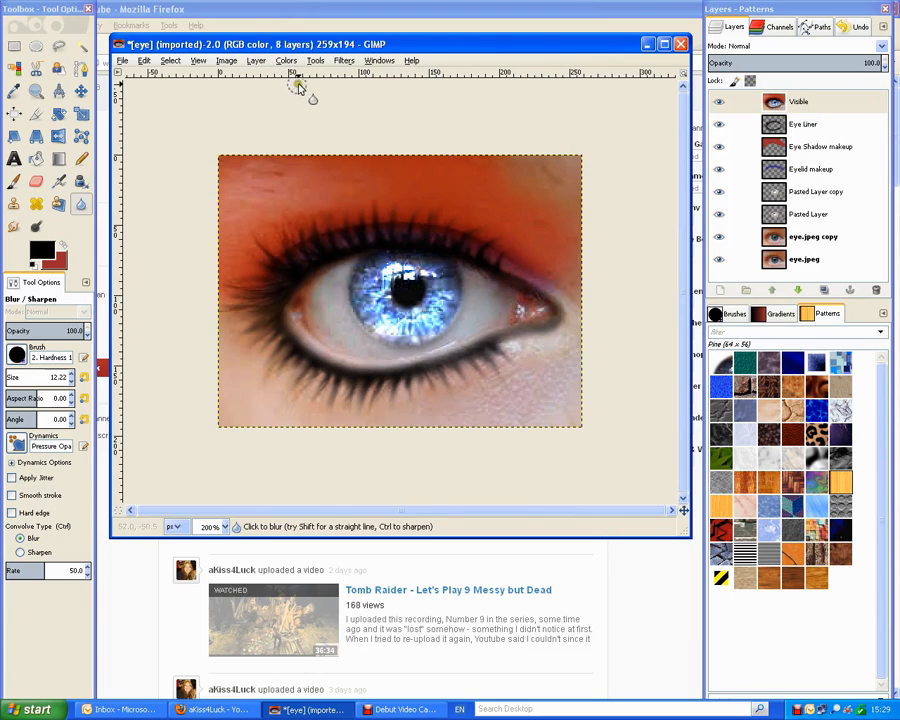
left_click(718, 125)
left_click_drag(718, 125, 718, 235)
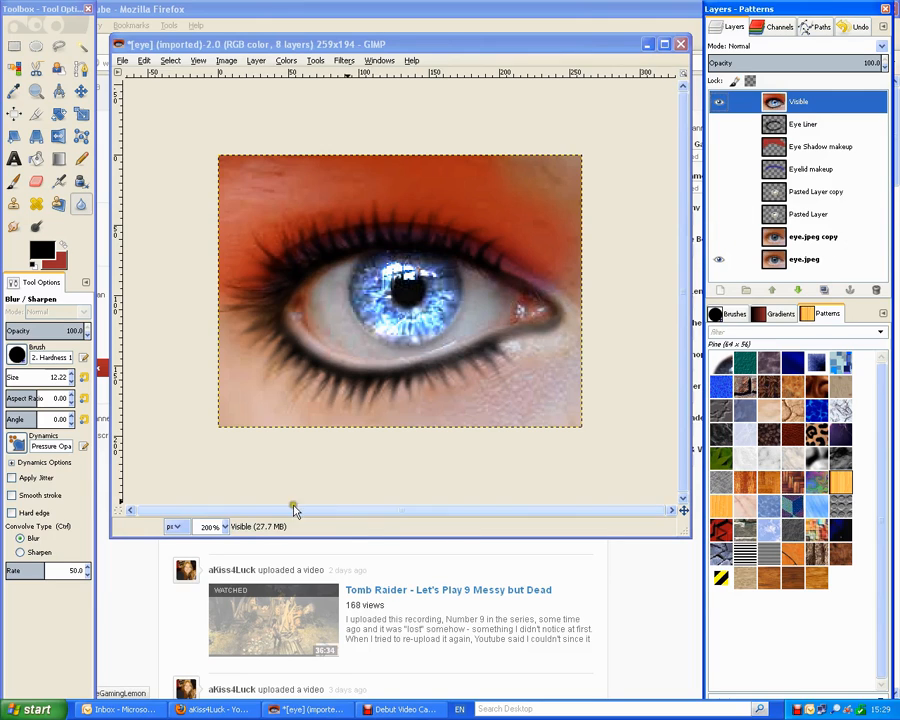
Zoom to 100% and toggle the Visible layer to compare edited and original eye.
left_click(224, 527)
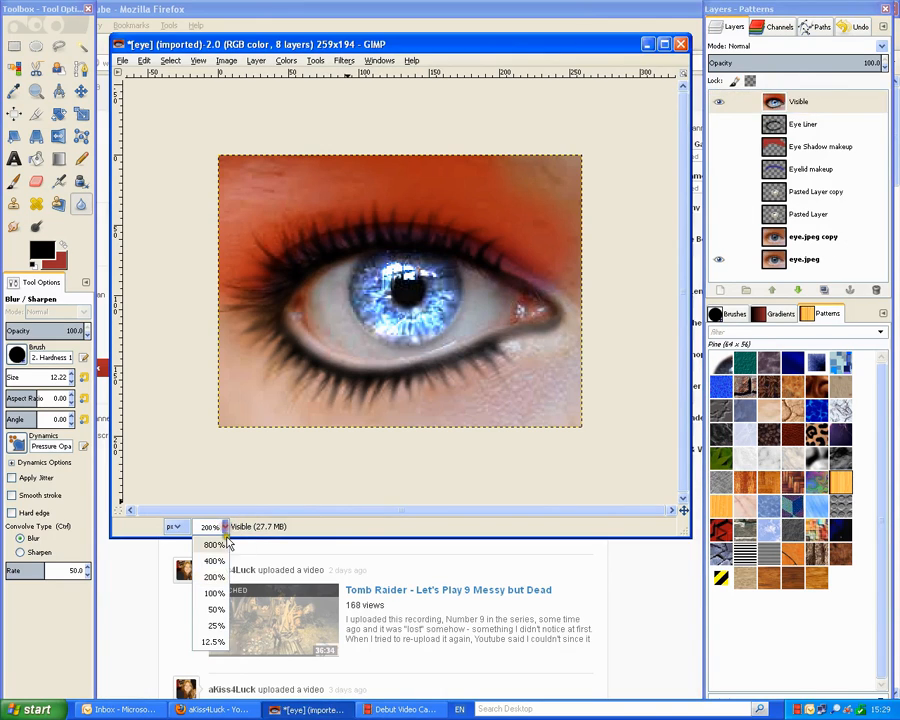
left_click(211, 588)
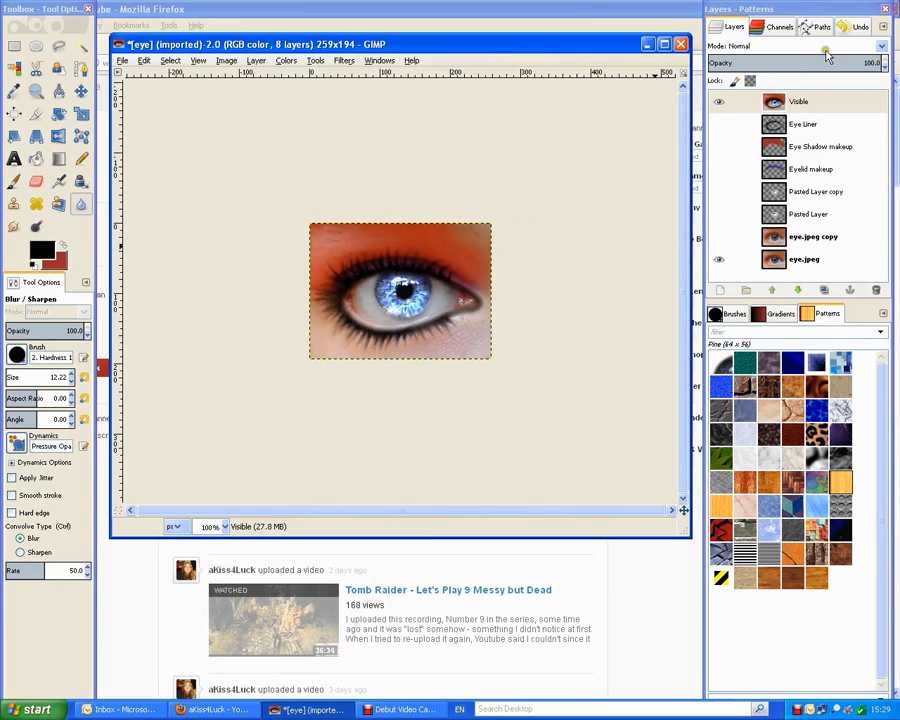
left_click(719, 105)
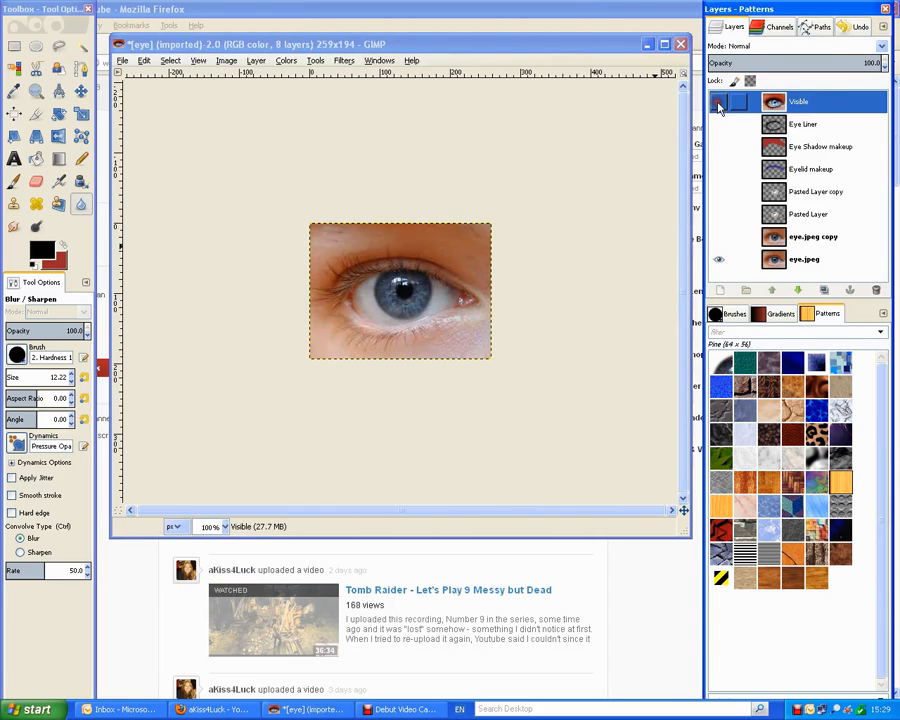
left_click(719, 105)
left_click(719, 105)
left_click(719, 105)
left_click(719, 105)
left_click(719, 105)
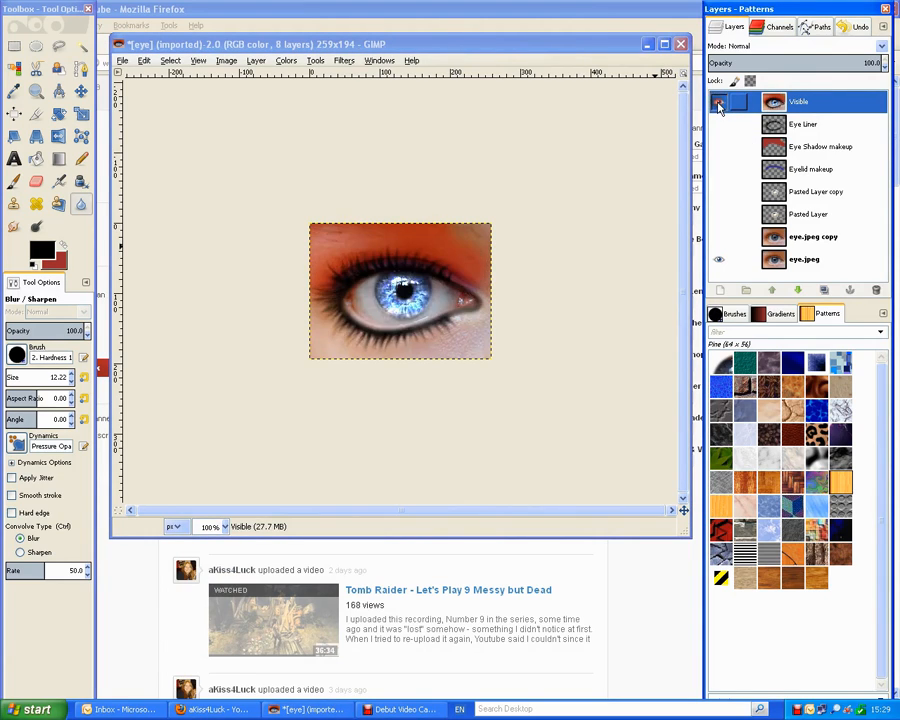
left_click(719, 105)
left_click(719, 105)
left_click(719, 105)
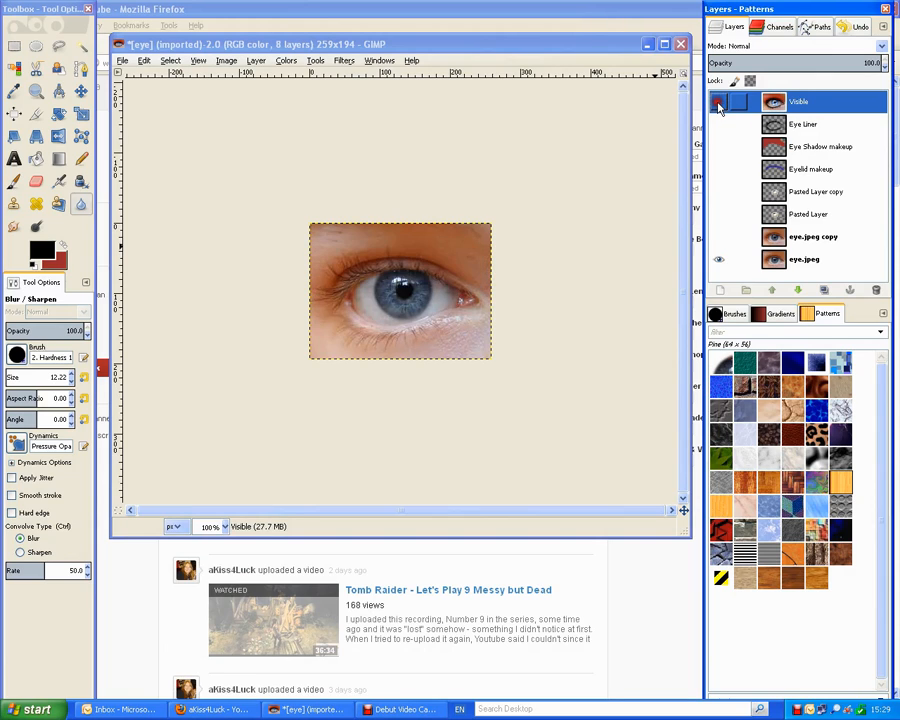
left_click(719, 105)
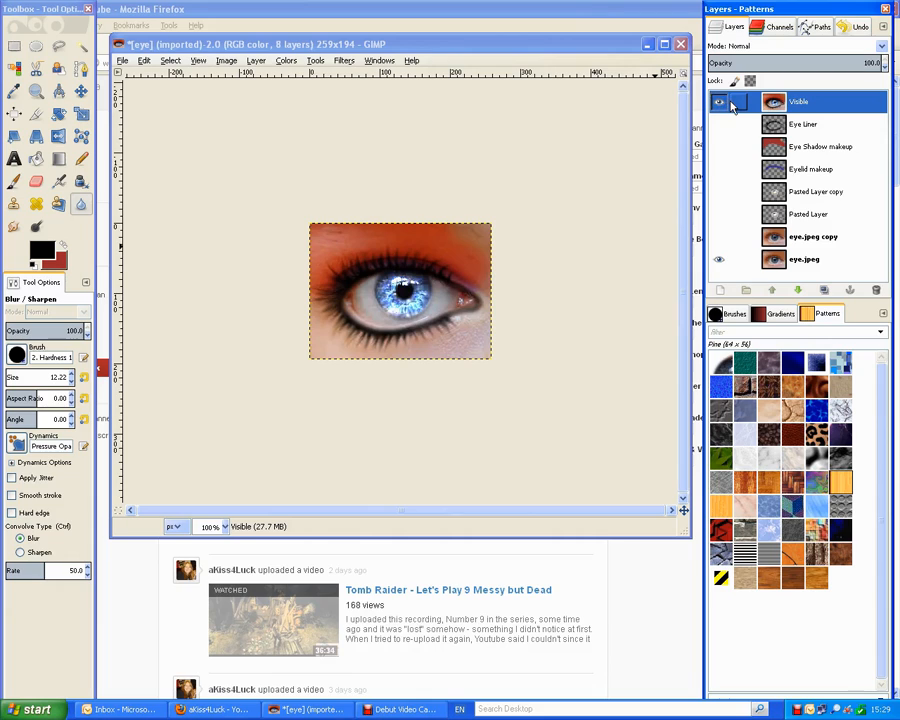